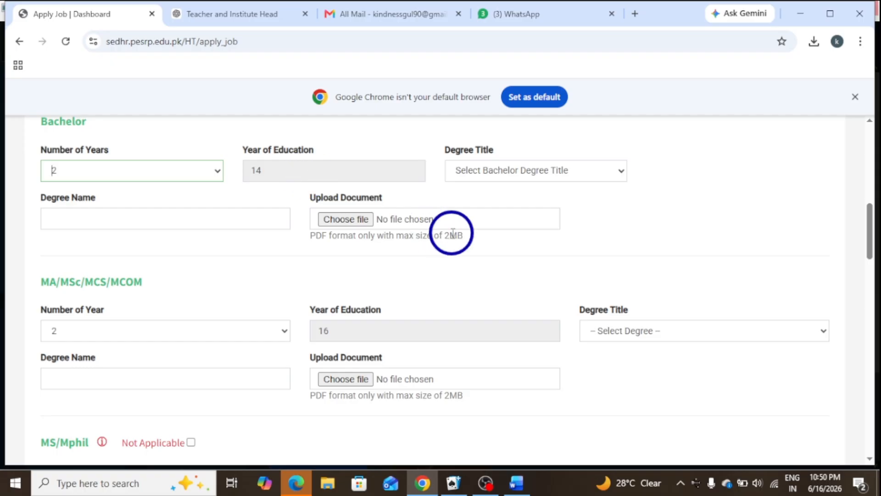
Fill in the Bachelor section with degree title BA (Bachelor of Arts), degree name BA CS and the document BA.pdf.
left_click(591, 172)
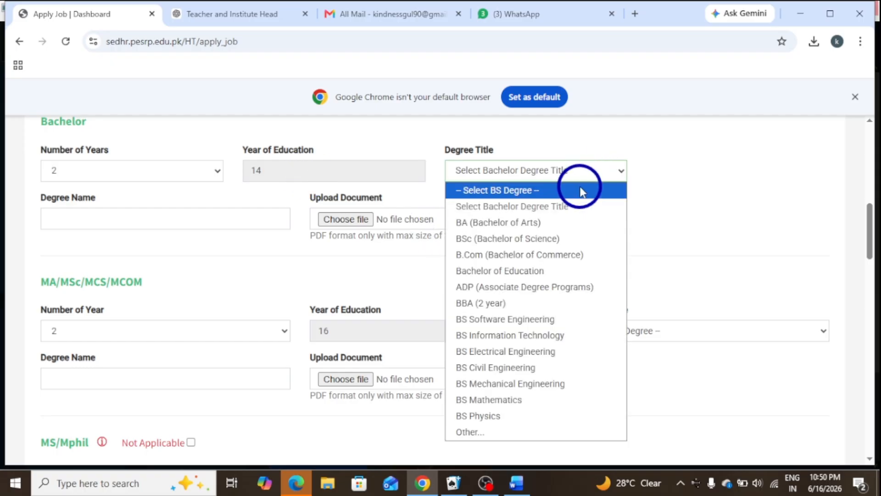
left_click(554, 223)
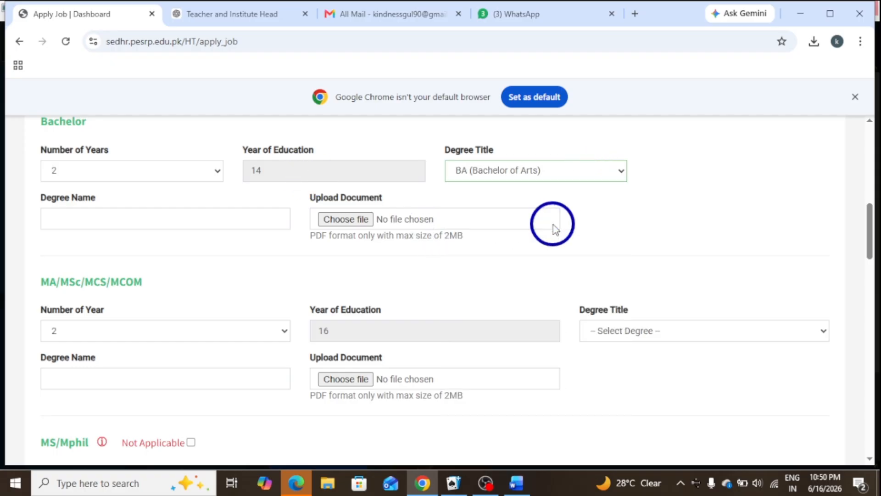
left_click(233, 221)
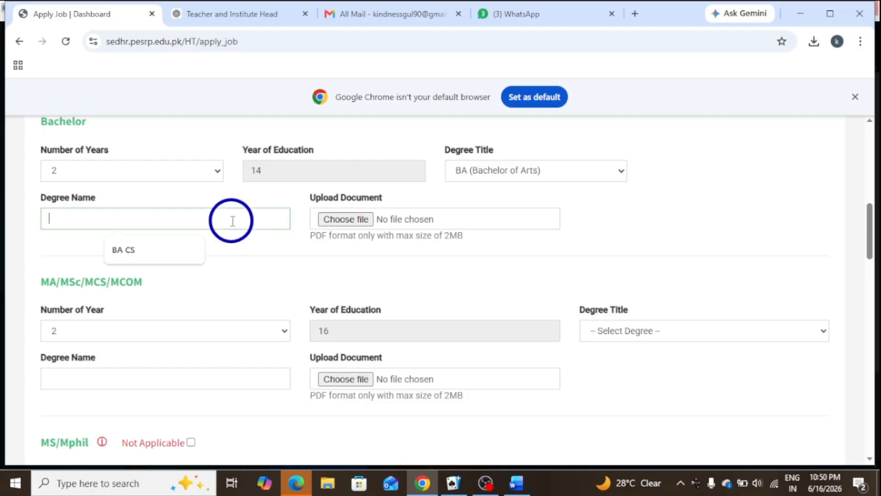
left_click(169, 250)
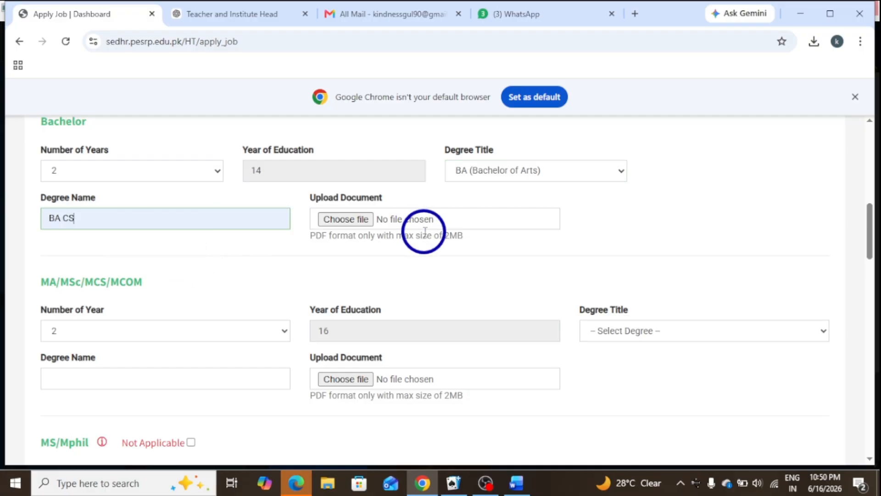
left_click(352, 224)
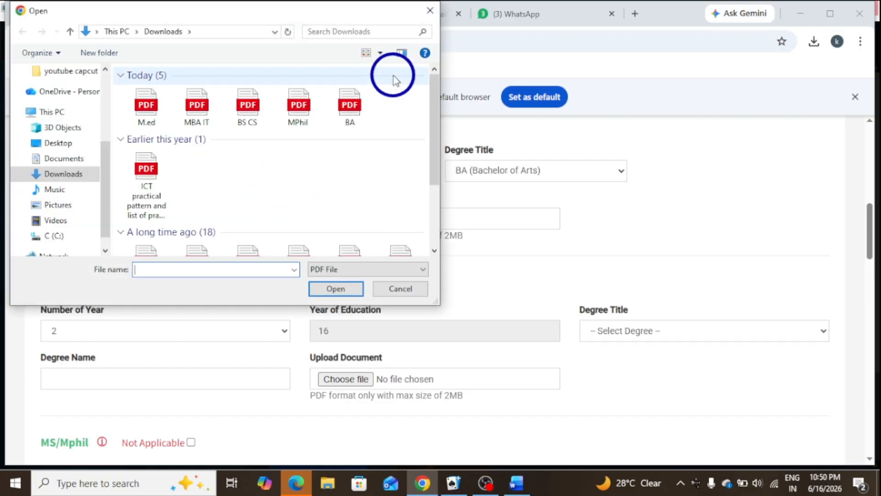
double_click(353, 105)
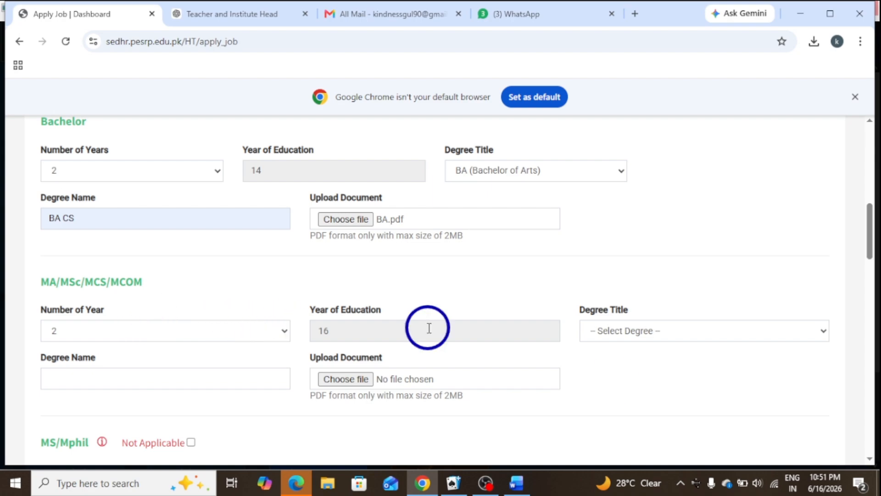
Fill in the MA/MSc/MCS/MCOM section with Master of Business Administration (MBA), degree name MBA IT and the document MBA IT .pdf.
left_click(643, 333)
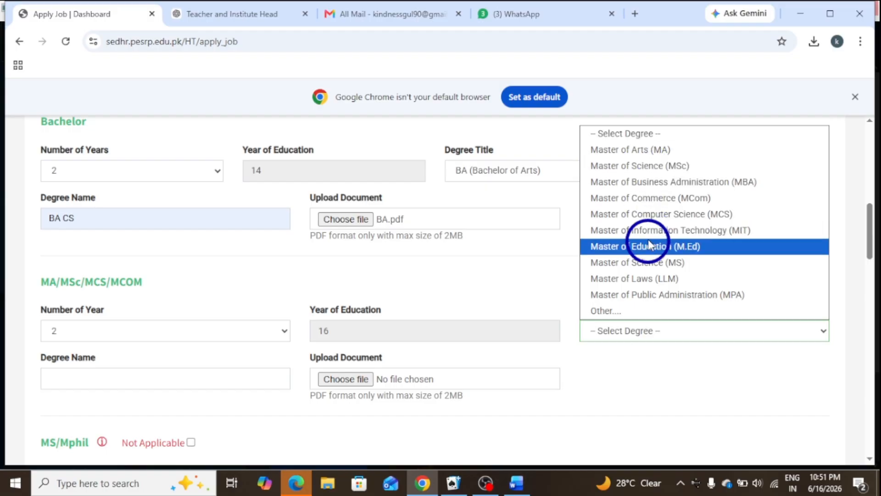
left_click(664, 185)
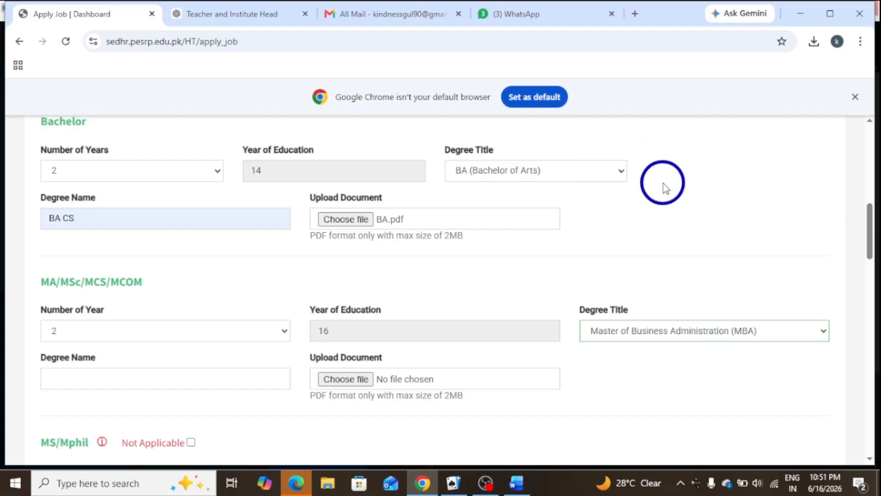
left_click(201, 377)
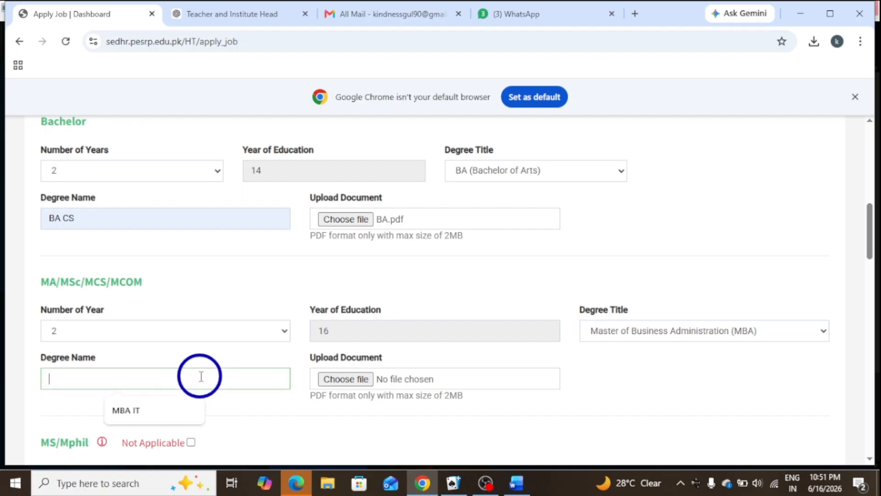
left_click(167, 406)
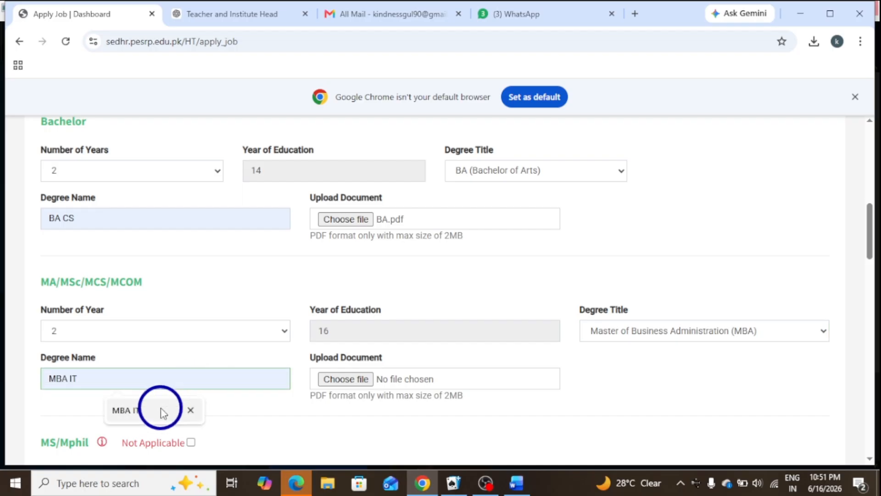
left_click(353, 380)
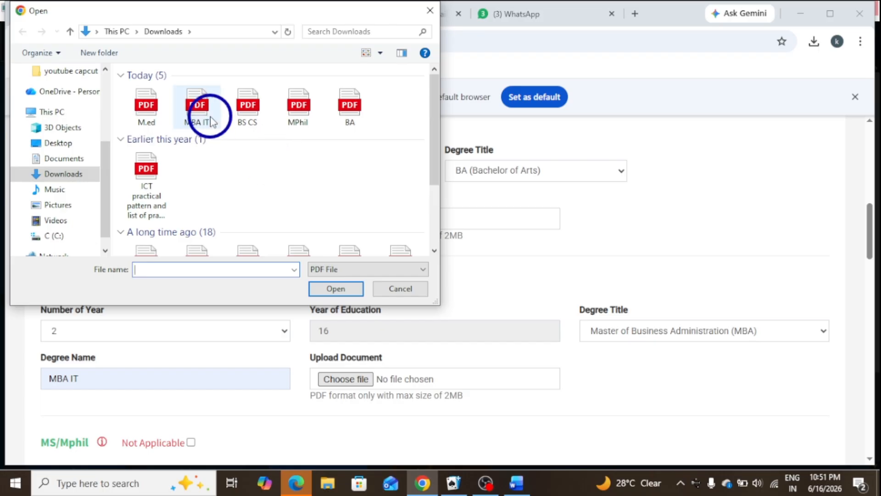
double_click(201, 105)
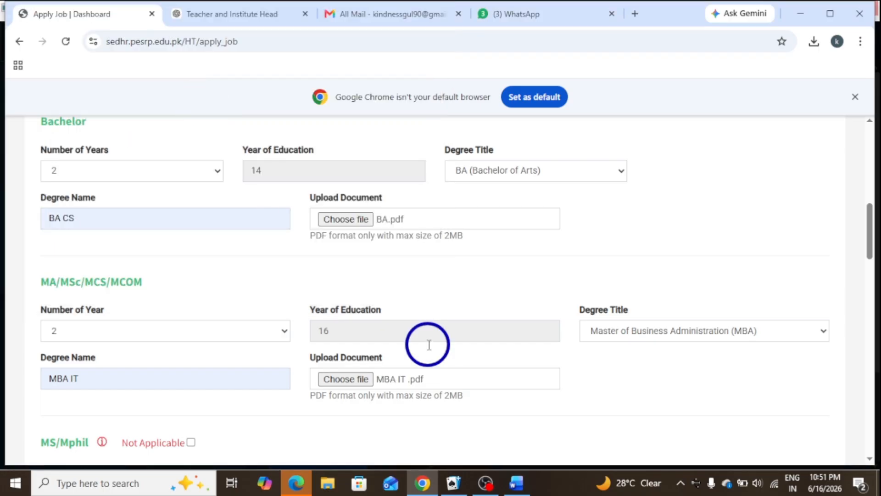
Complete MS/Mphil with title Other, specified as MPHIL EDUCATION, degree name M.PHIL and document MPhil .pdf, and mark PHD as not applicable.
left_click_drag(870, 225, 875, 265)
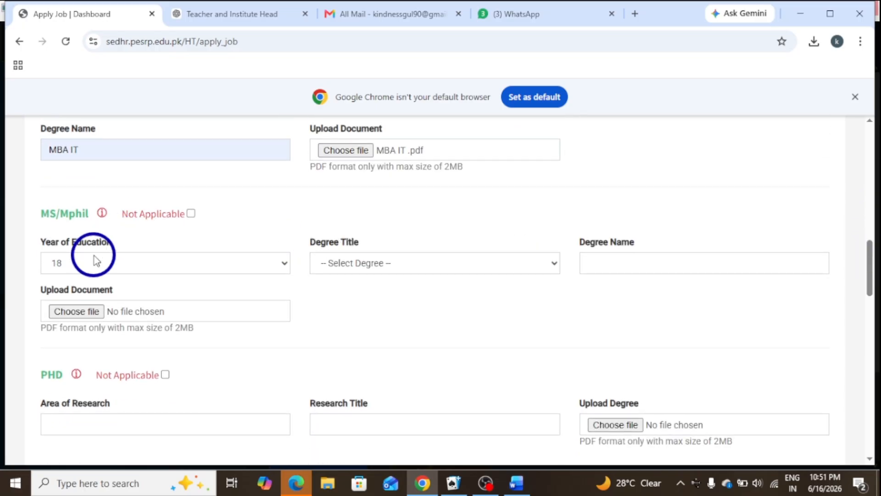
left_click(436, 268)
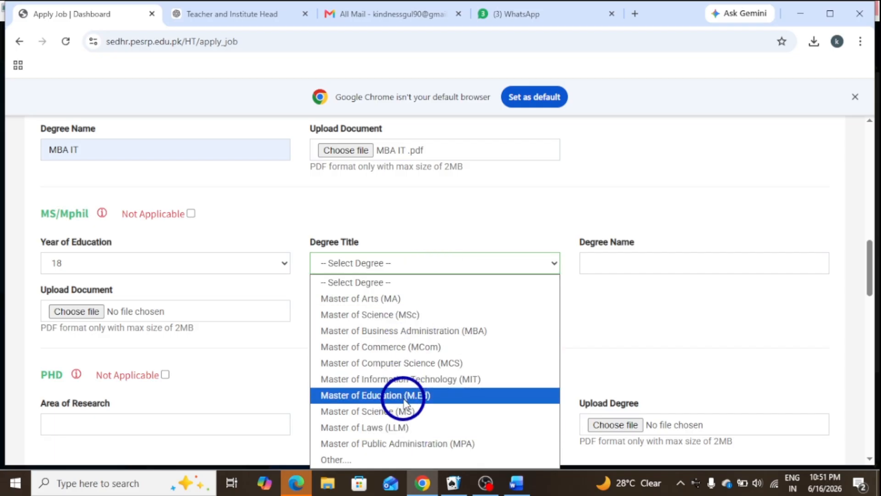
left_click(367, 457)
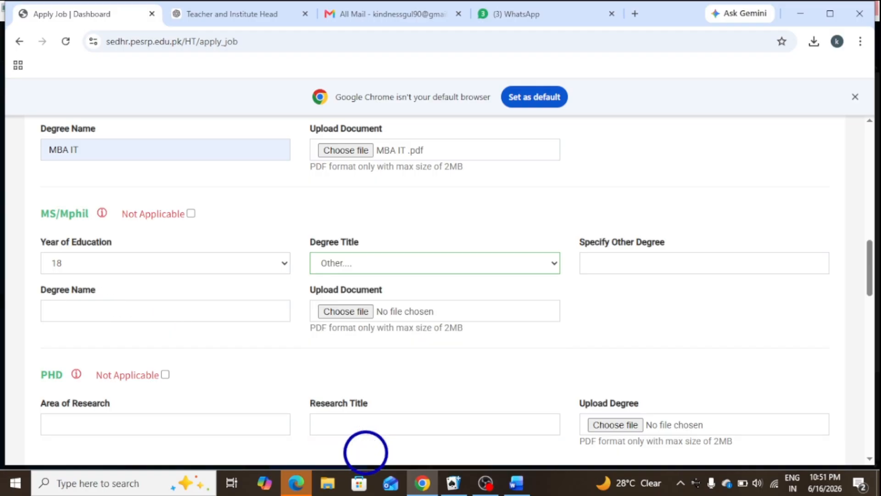
left_click(656, 258)
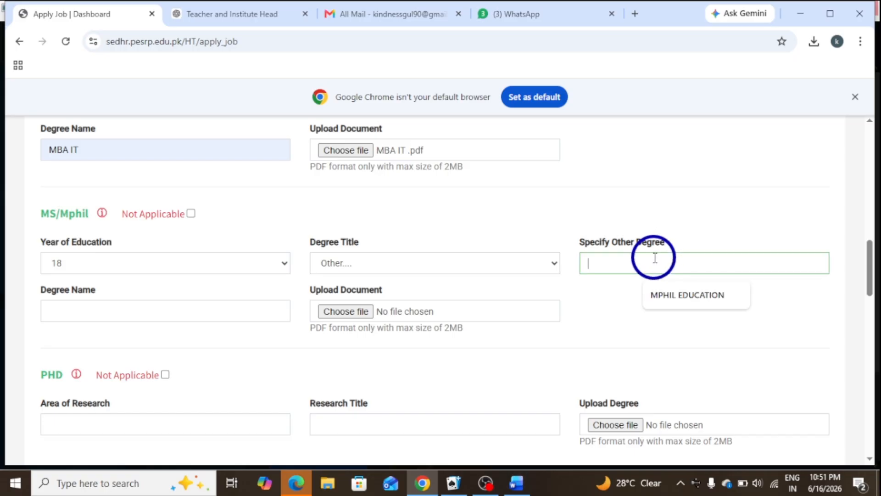
left_click(688, 297)
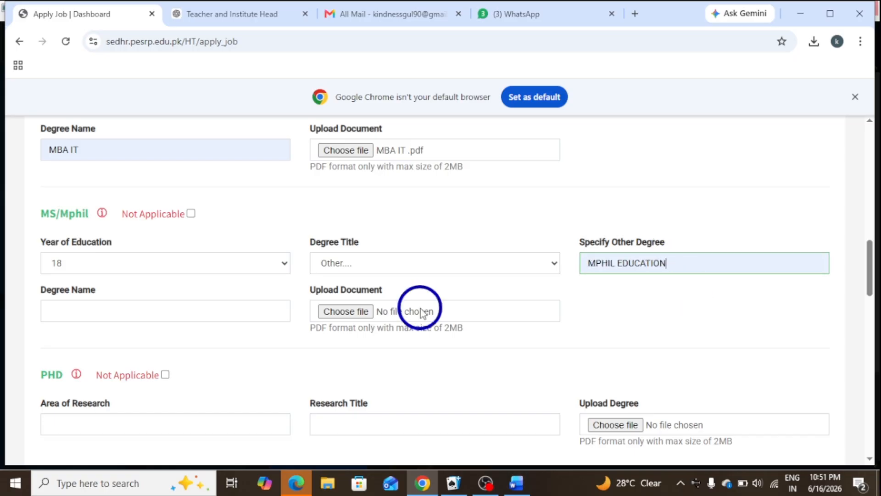
left_click(203, 312)
left_click(170, 341)
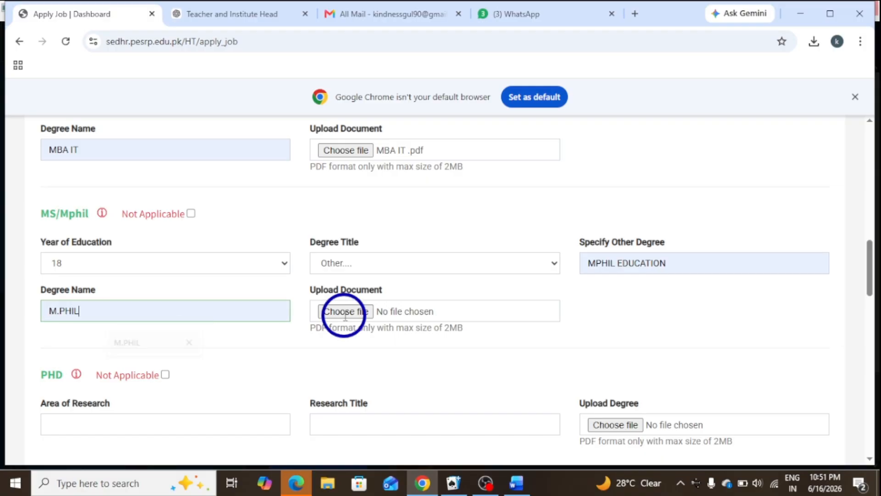
left_click(358, 311)
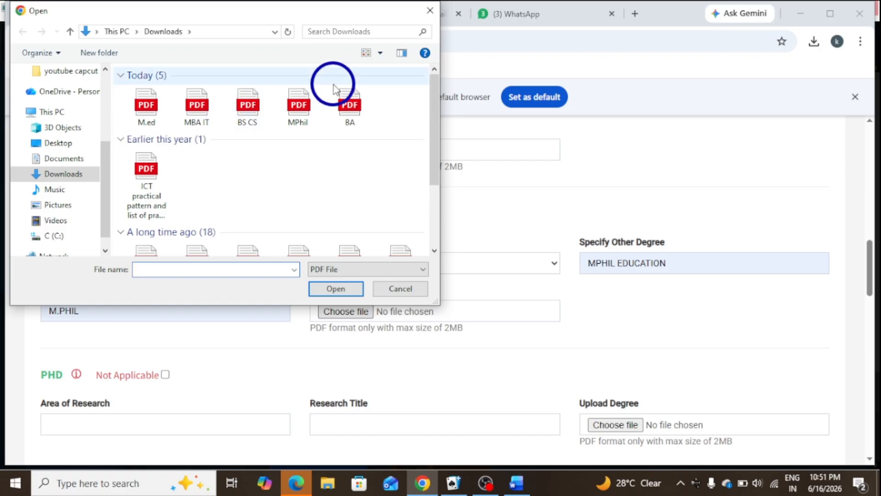
double_click(291, 110)
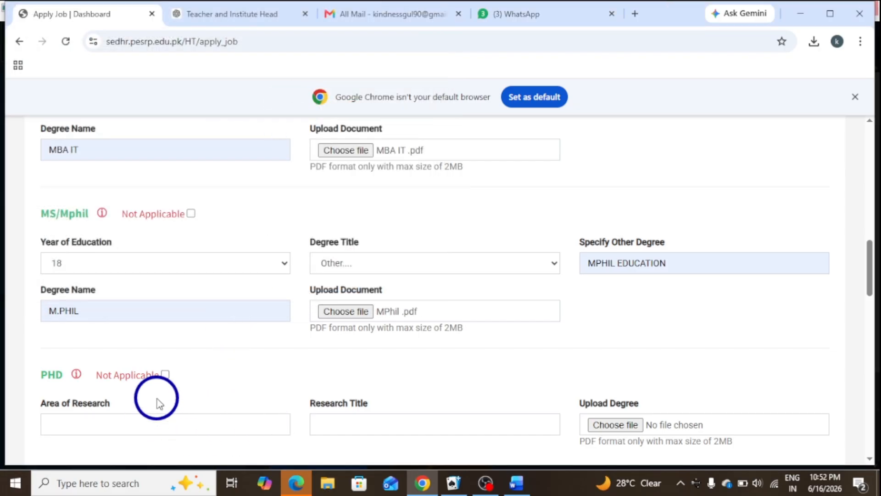
left_click(165, 374)
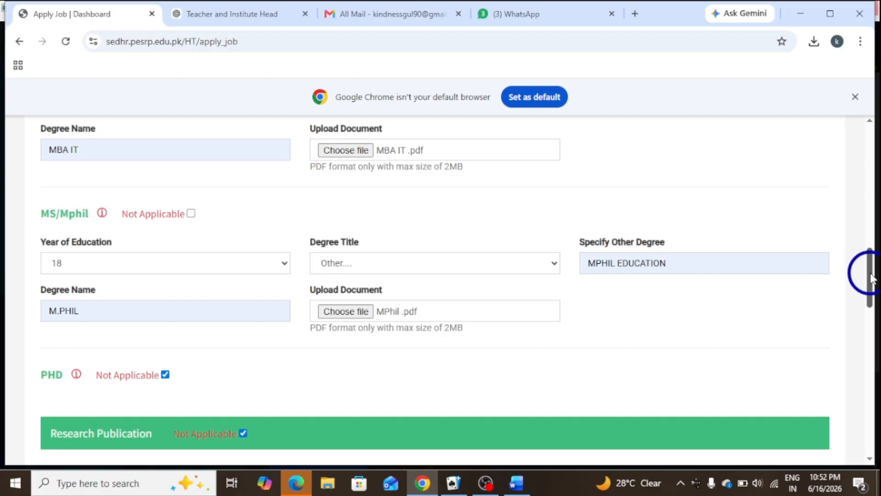
Add M.Ed as a professional qualification, with M.ed.pdf as the degree picture and 2015 as the passing year.
left_click_drag(872, 279, 873, 327)
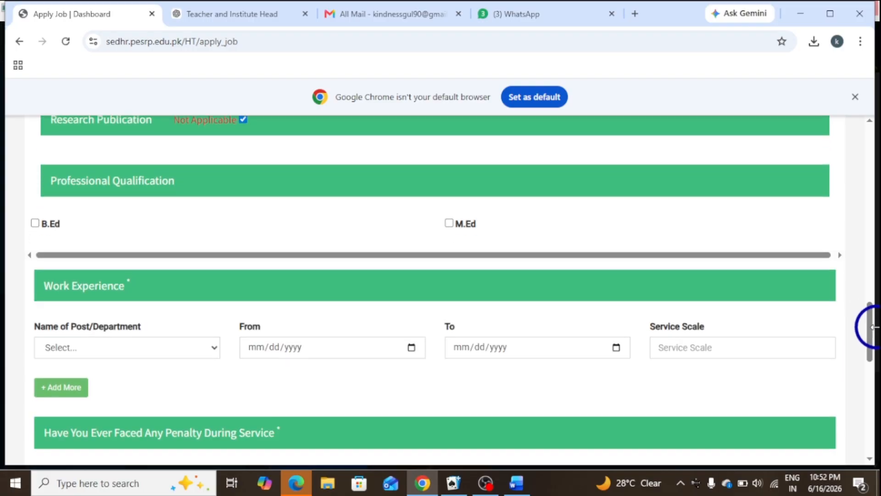
left_click(449, 224)
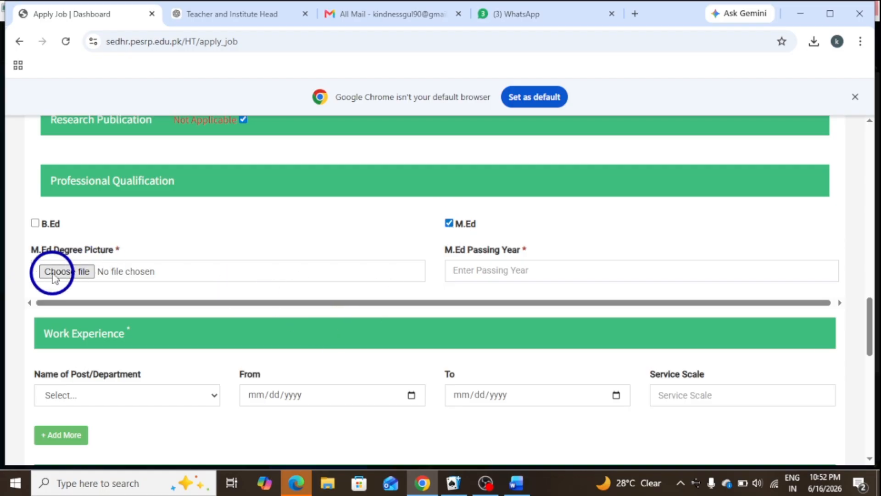
left_click(53, 272)
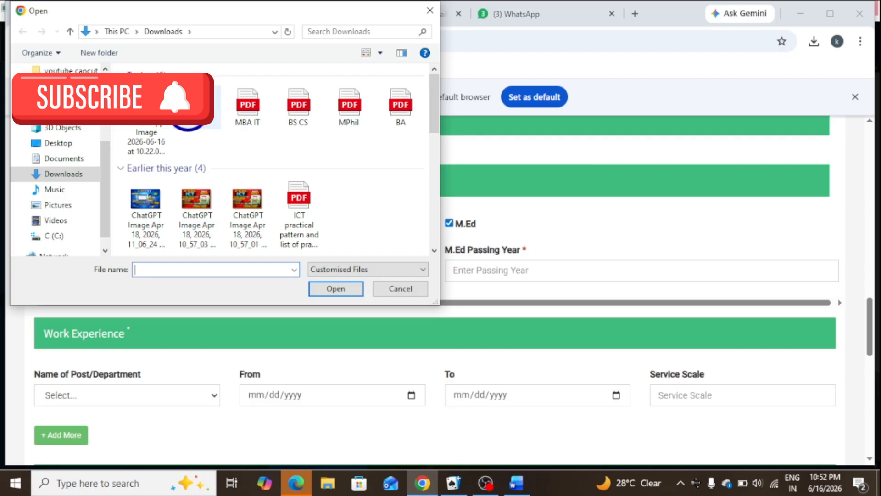
double_click(202, 106)
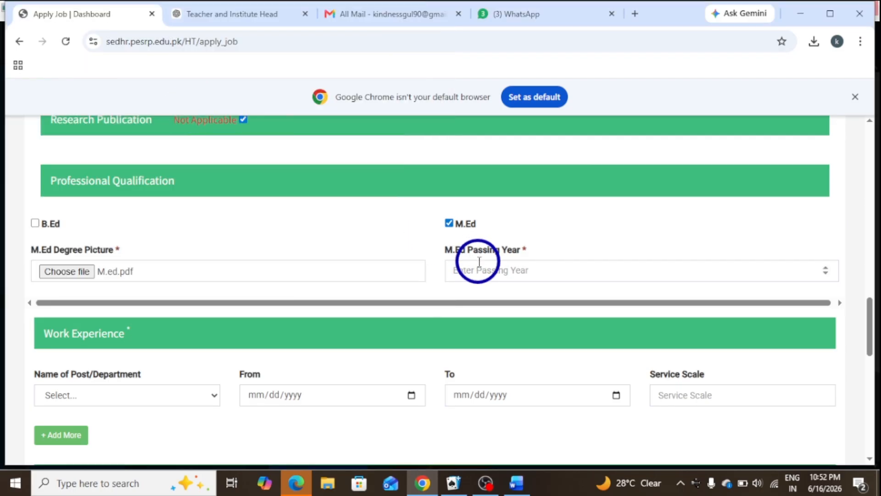
left_click(479, 262)
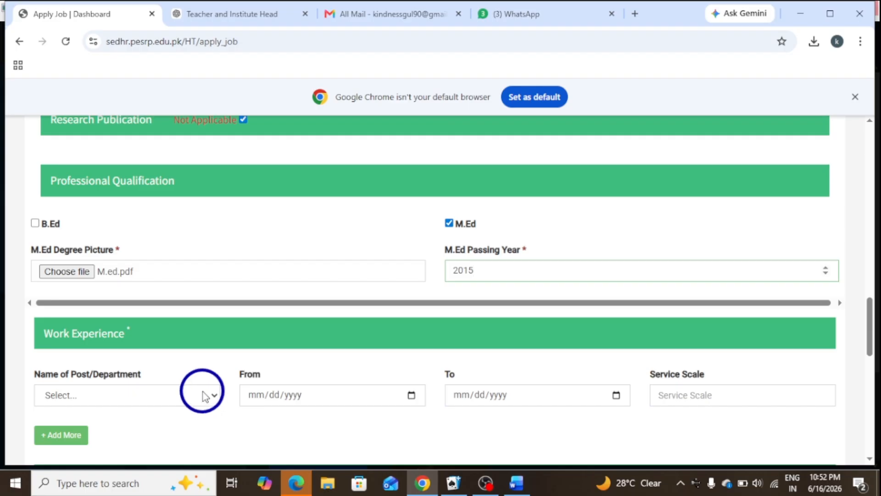
Enter Teacher as the post in the work experience row and set its From date to 05/30/2011.
left_click(204, 394)
left_click(132, 316)
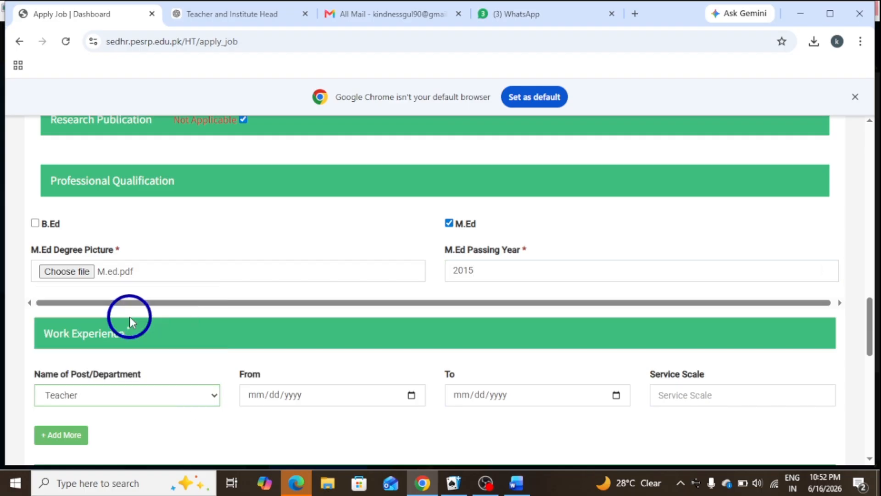
left_click(413, 396)
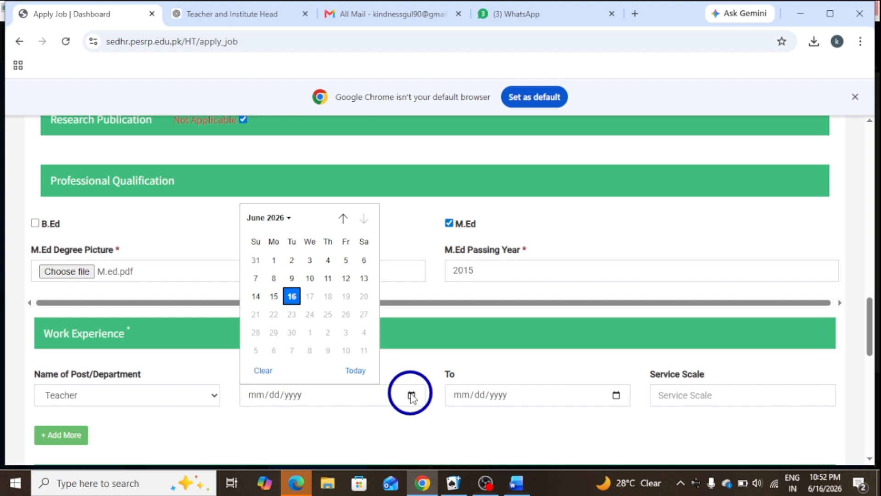
left_click(294, 218)
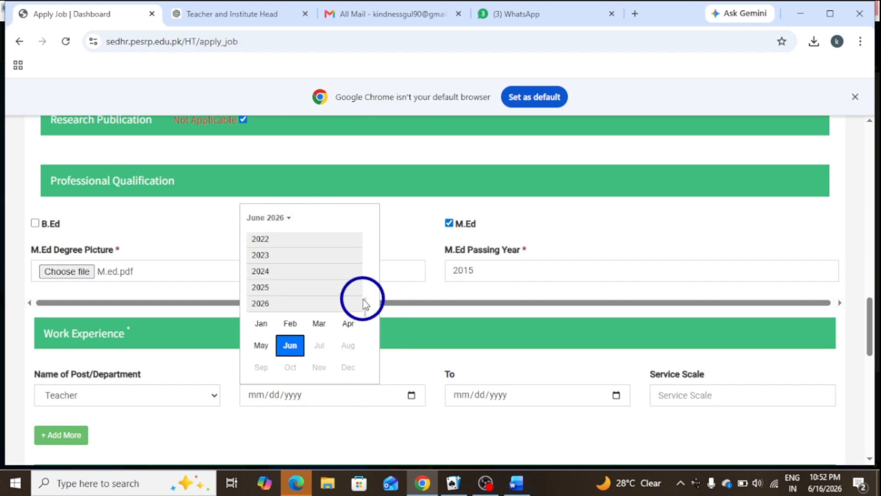
left_click_drag(365, 305, 366, 288)
scroll(364, 283, "up", 4)
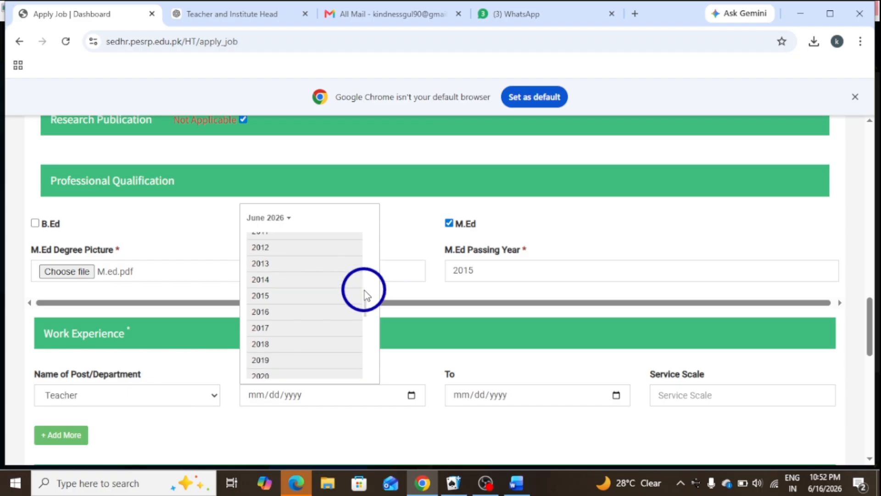
scroll(365, 279, "up", 2)
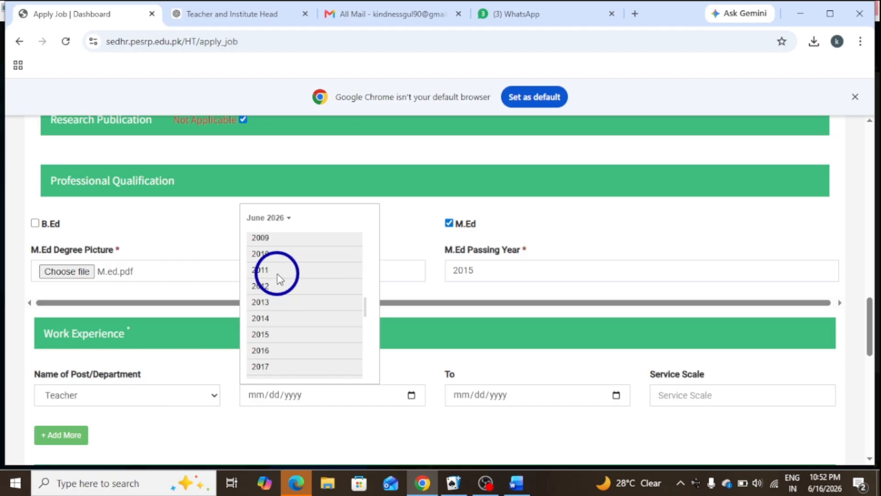
left_click(277, 271)
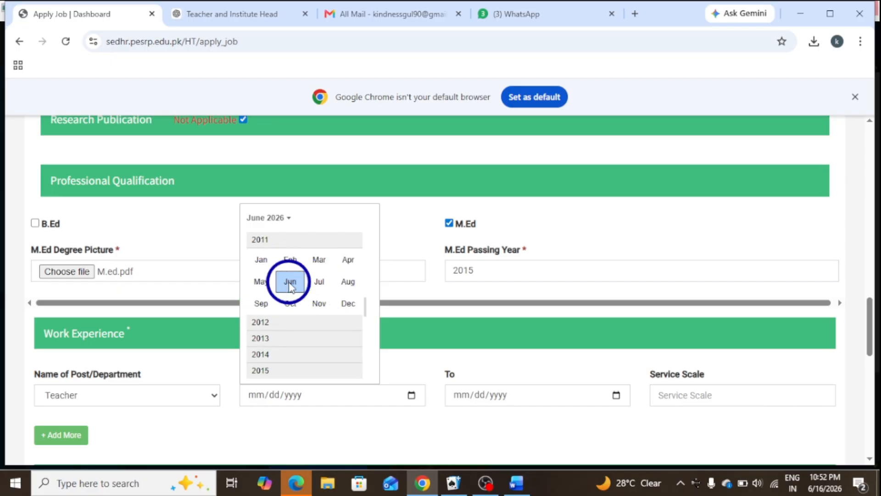
left_click(260, 283)
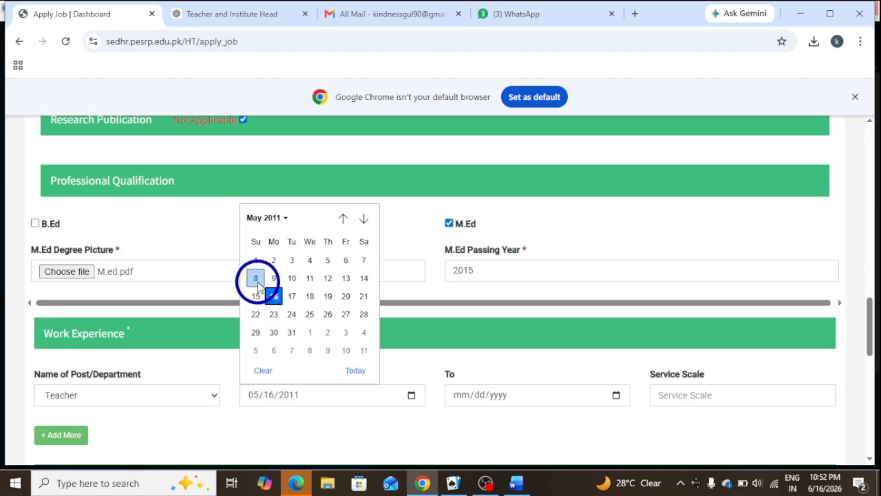
left_click(274, 333)
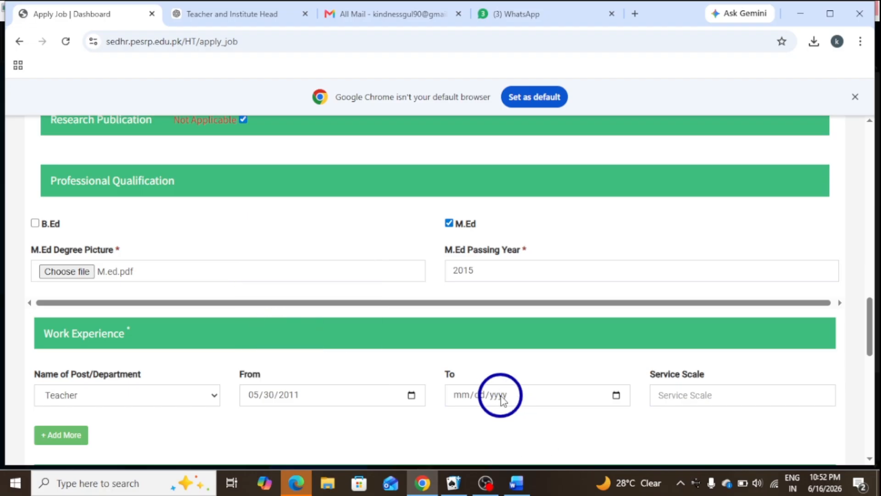
Complete the Teacher work experience row with To date 07/01/2022 and service scale 16.
left_click(616, 395)
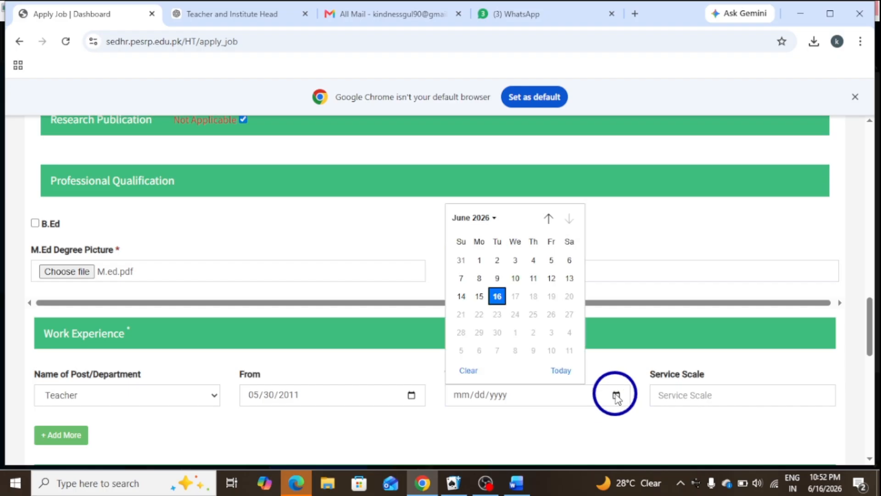
left_click(495, 218)
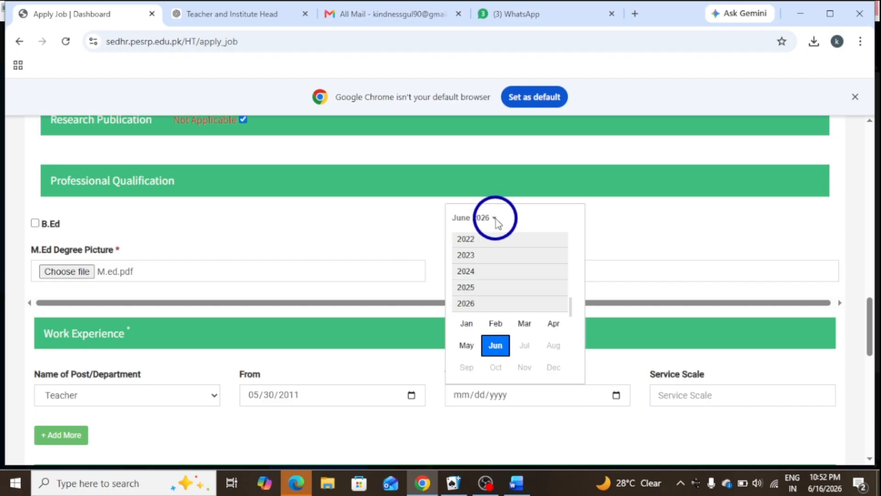
left_click(472, 241)
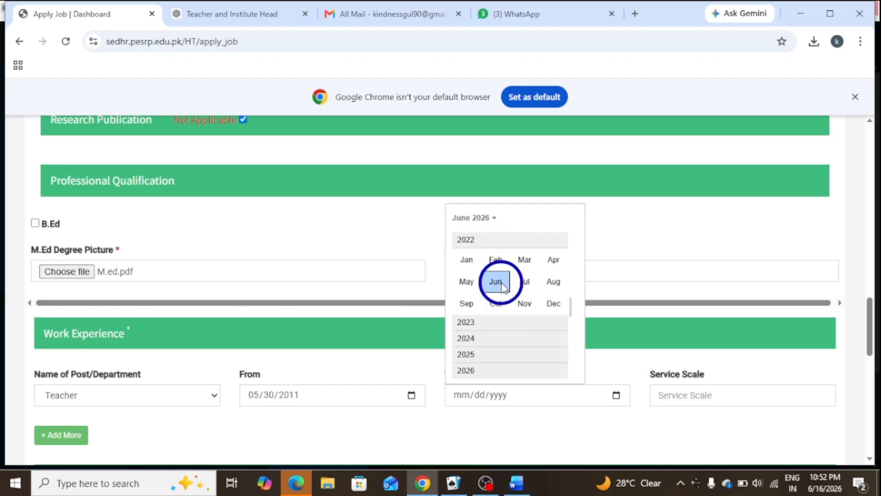
left_click(522, 281)
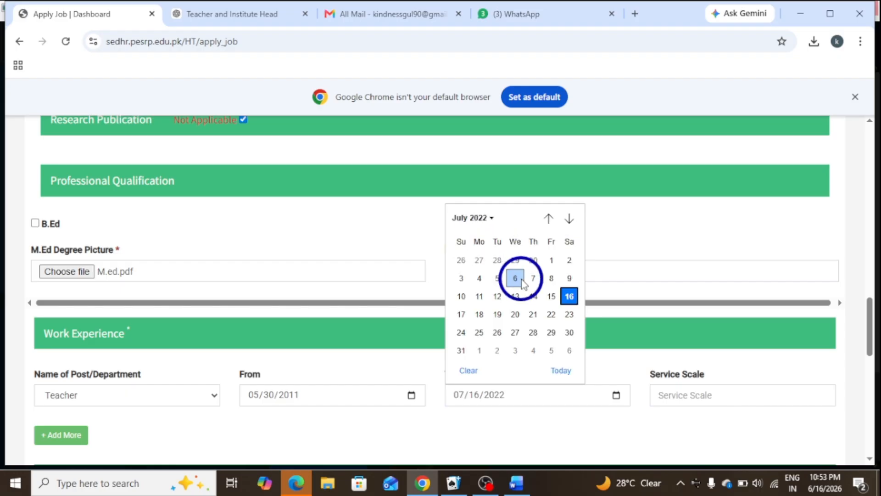
left_click(551, 261)
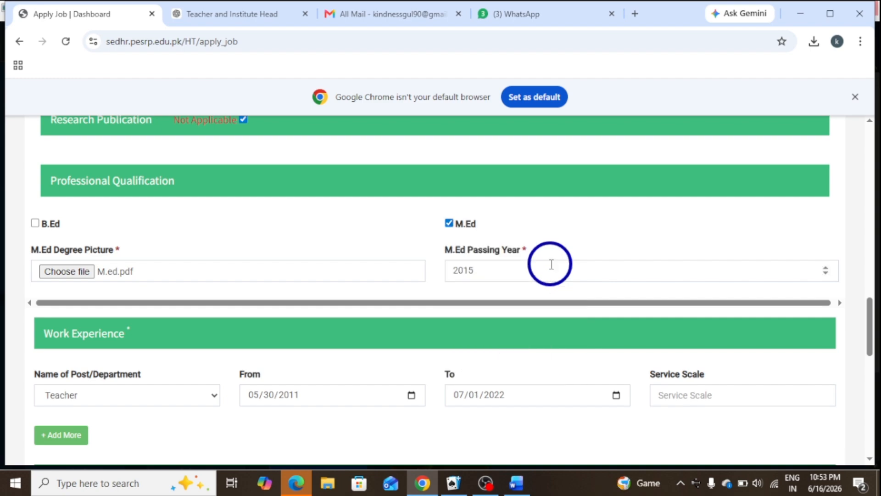
left_click(685, 395)
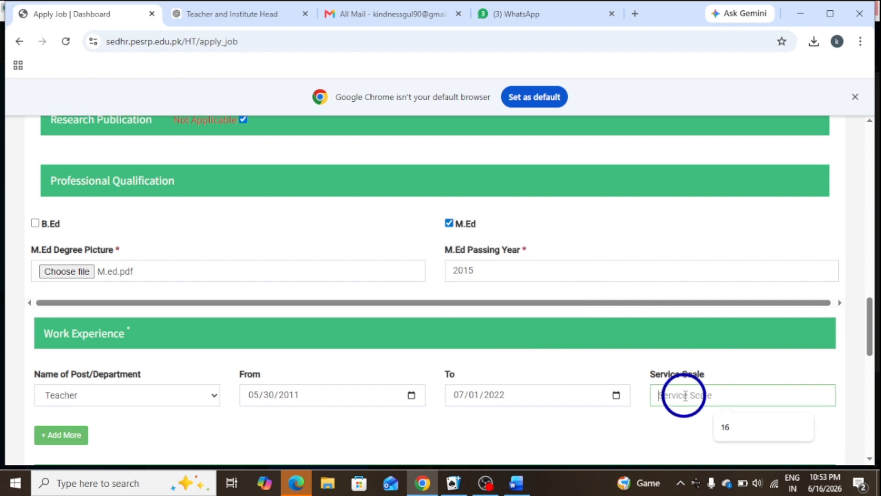
left_click(726, 427)
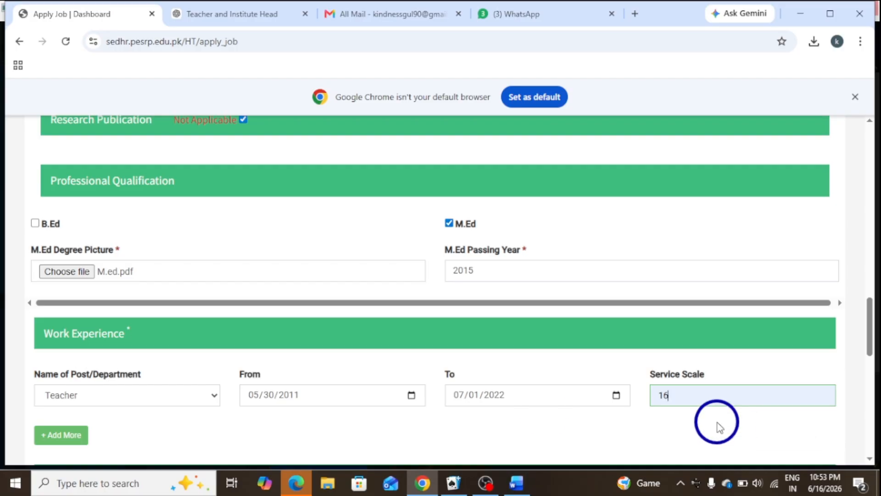
Add a second work experience row for Headmaster/Headmistress with From date 07/02/2022.
left_click(63, 434)
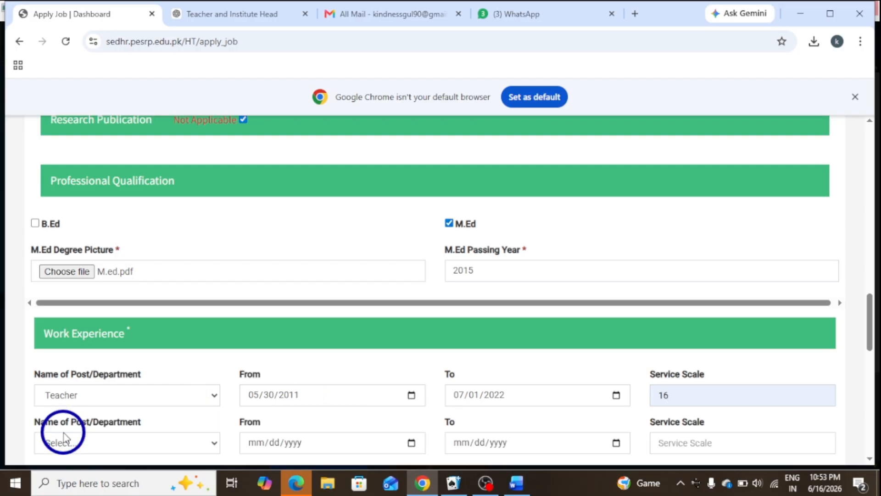
left_click(90, 443)
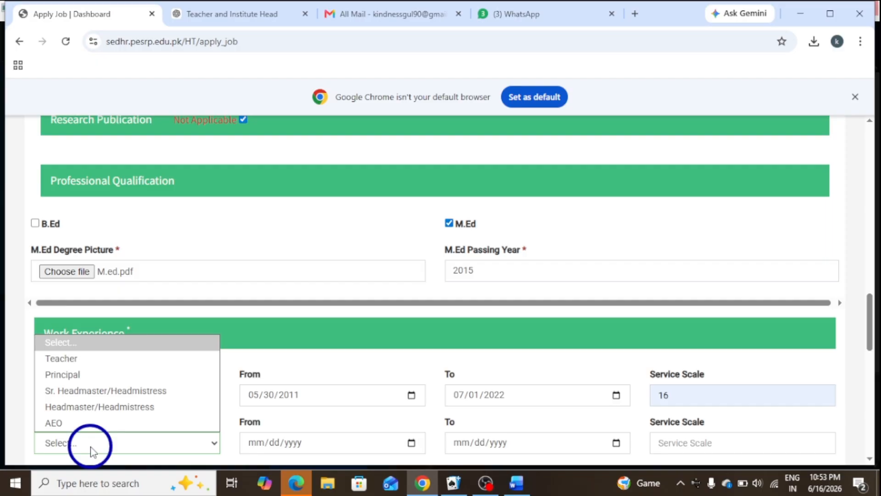
left_click(90, 407)
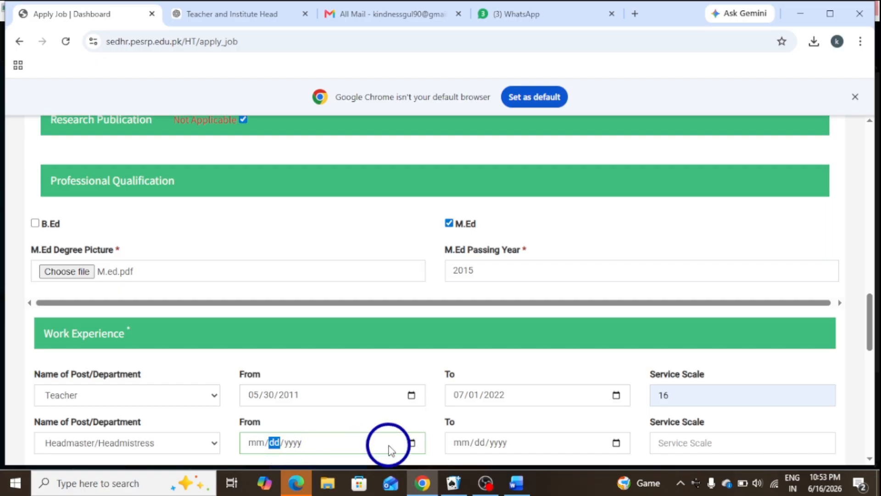
left_click(412, 443)
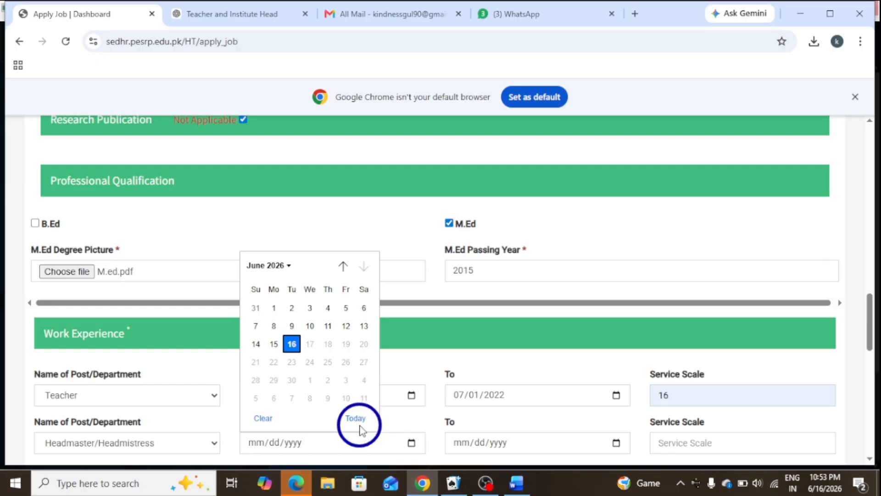
left_click(267, 264)
left_click(261, 287)
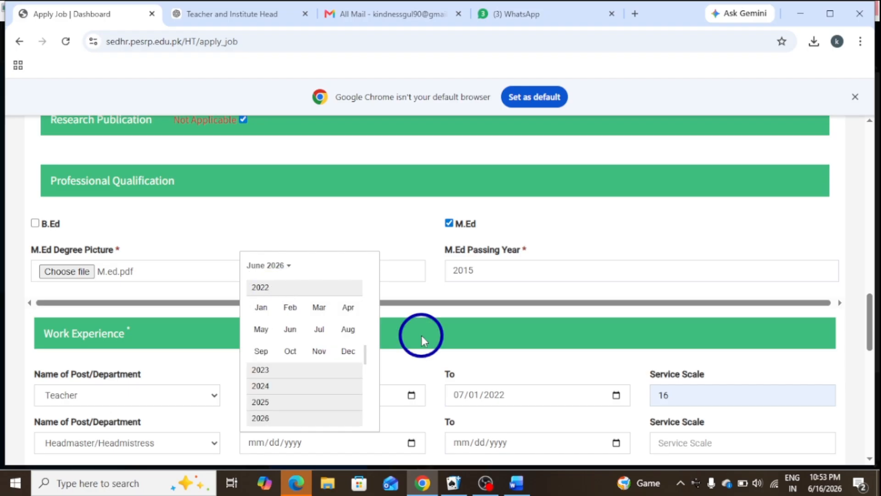
left_click(320, 330)
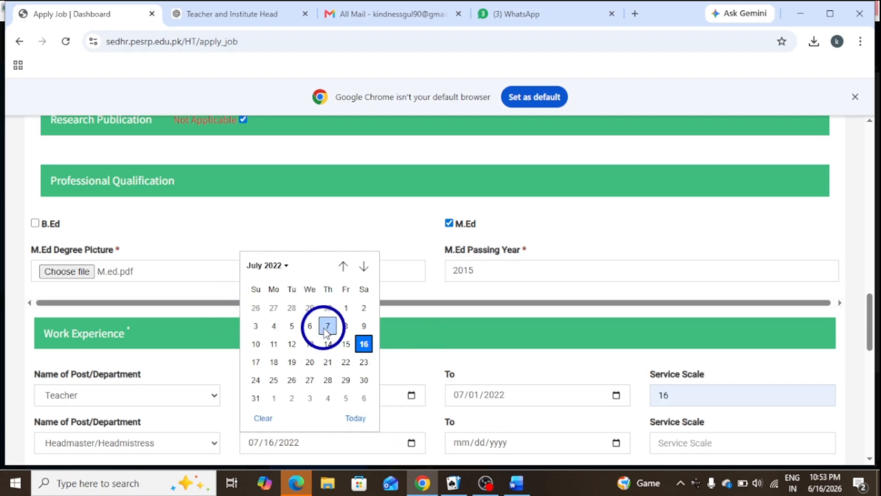
left_click(364, 307)
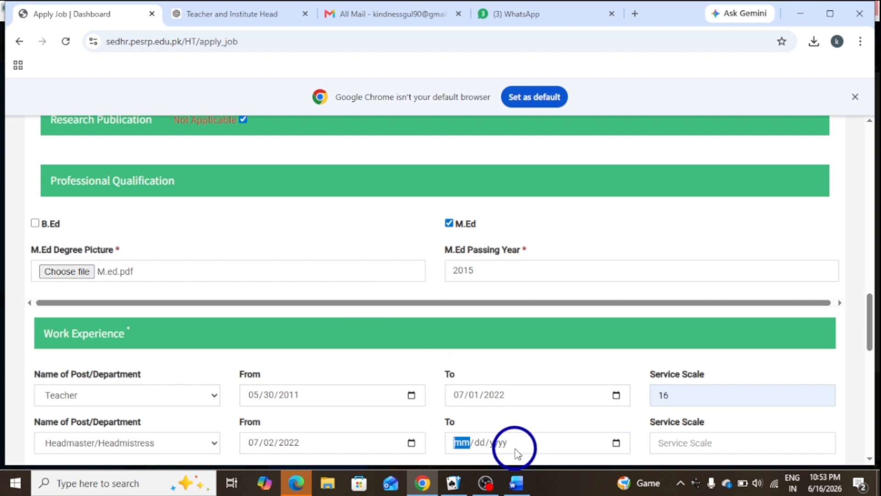
Complete the Headmaster/Headmistress row with To date 09/15/2025 and service scale 16.
left_click(617, 442)
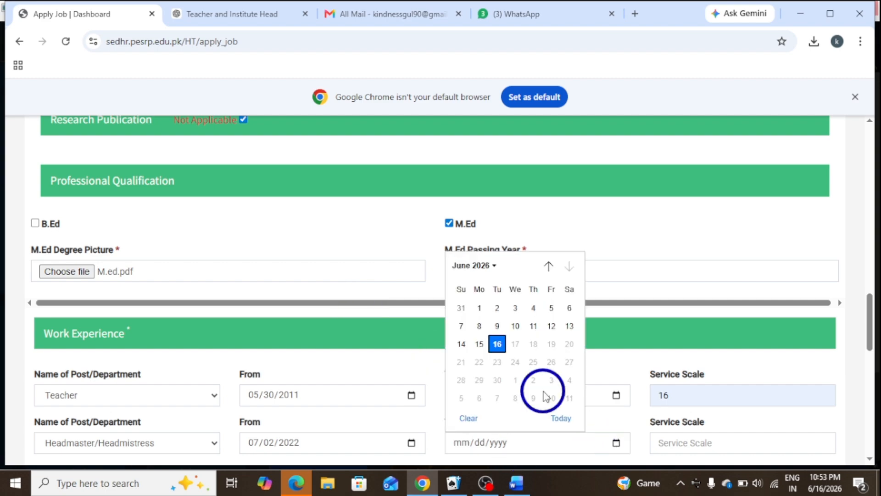
left_click(493, 268)
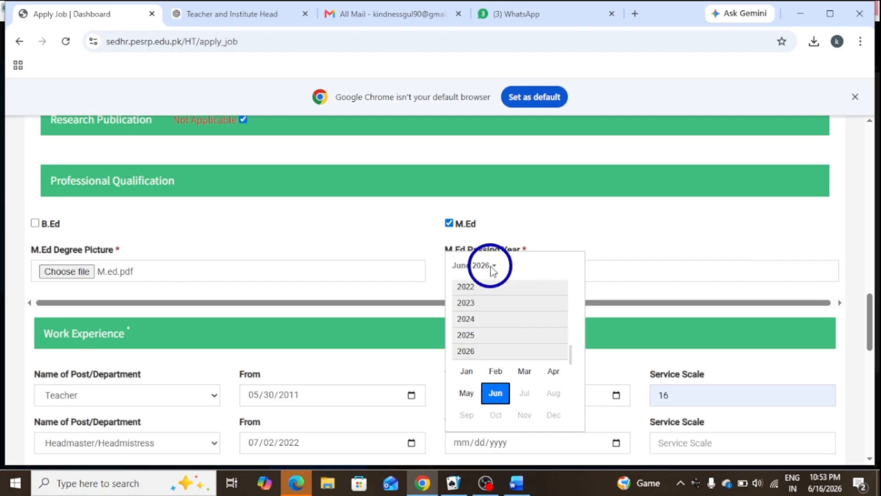
left_click(478, 339)
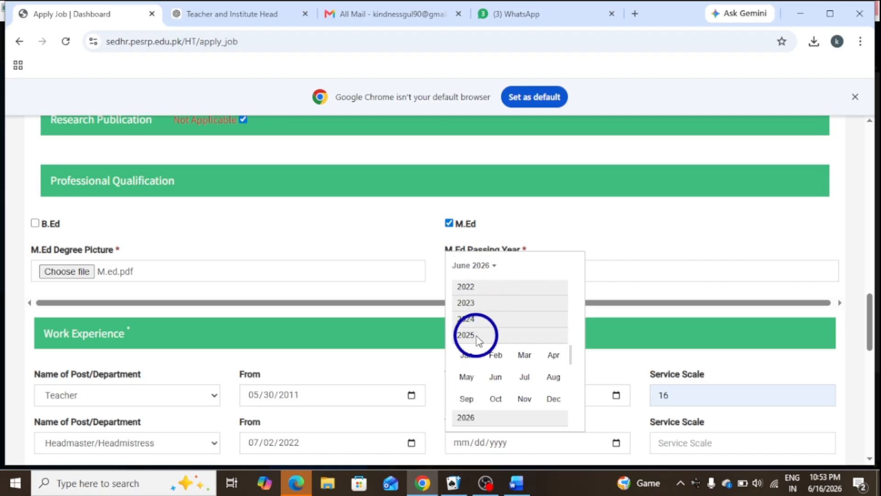
left_click(467, 400)
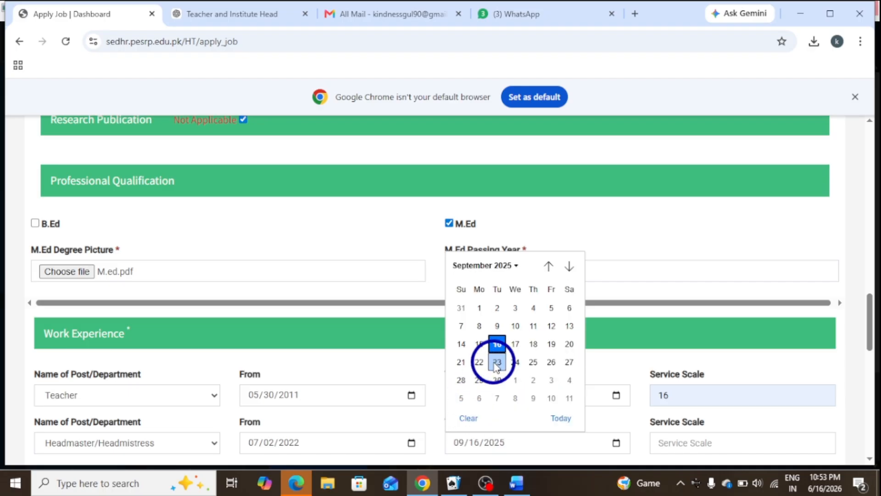
left_click(480, 342)
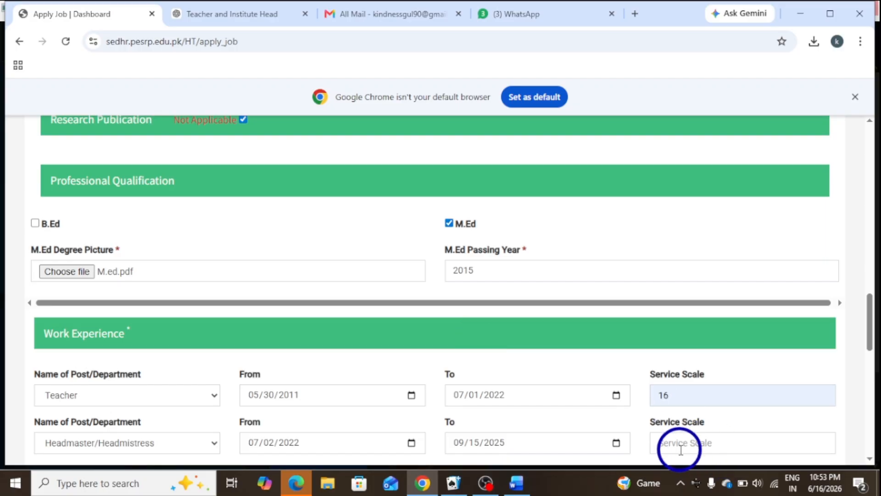
left_click(616, 443)
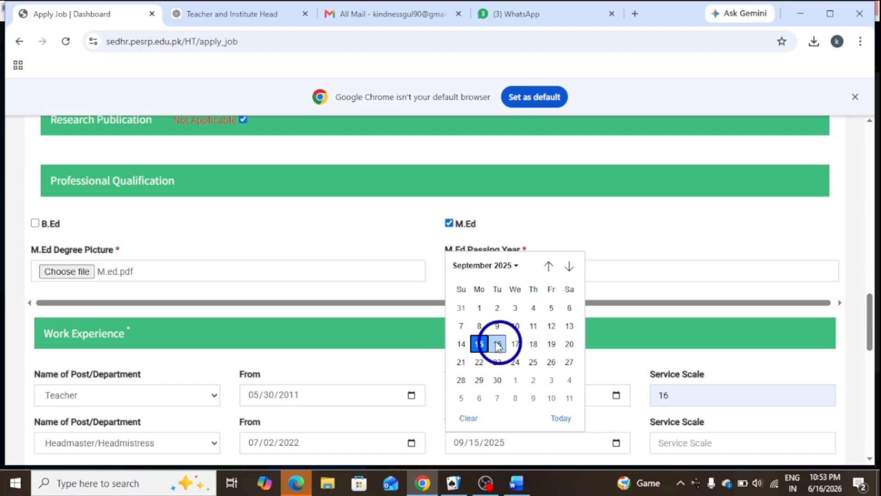
left_click(678, 443)
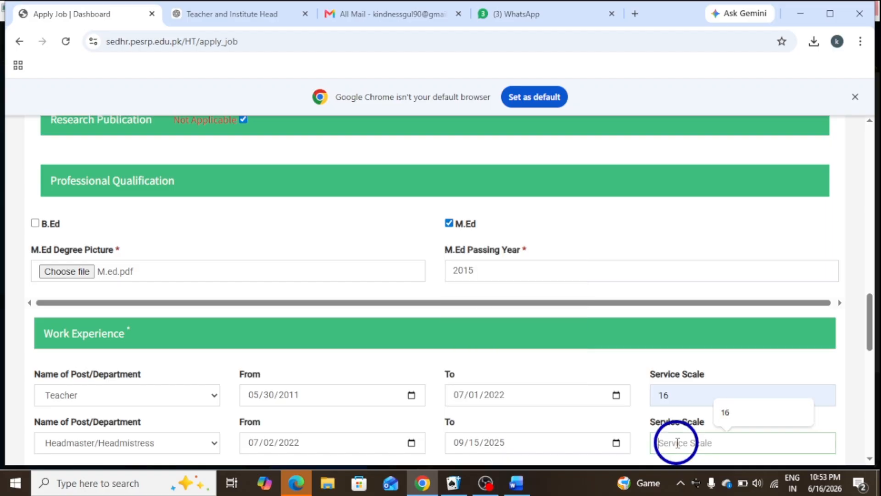
left_click(740, 416)
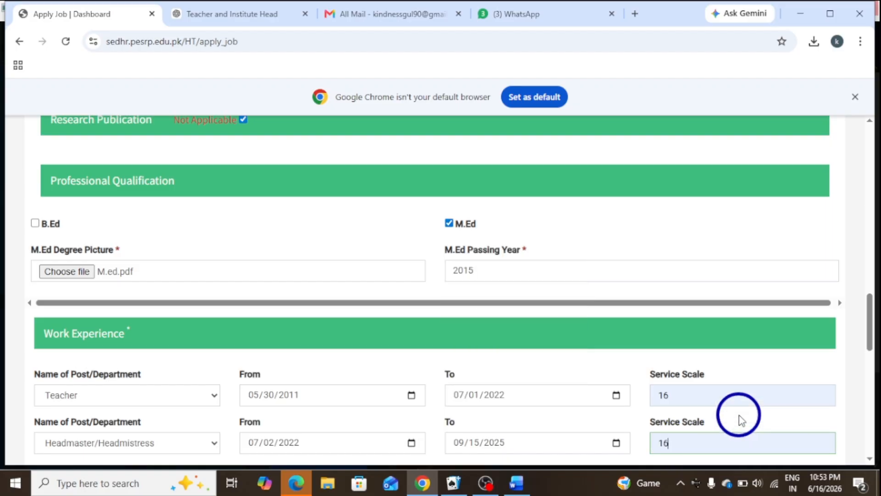
Add a third work experience row with Teacher as the post and 09/16/2025 as its From date.
left_click_drag(868, 322, 872, 361)
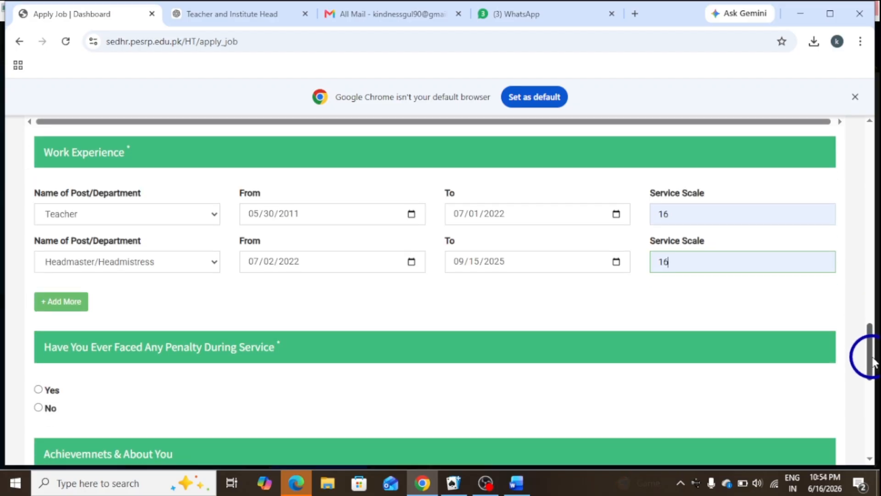
left_click(72, 303)
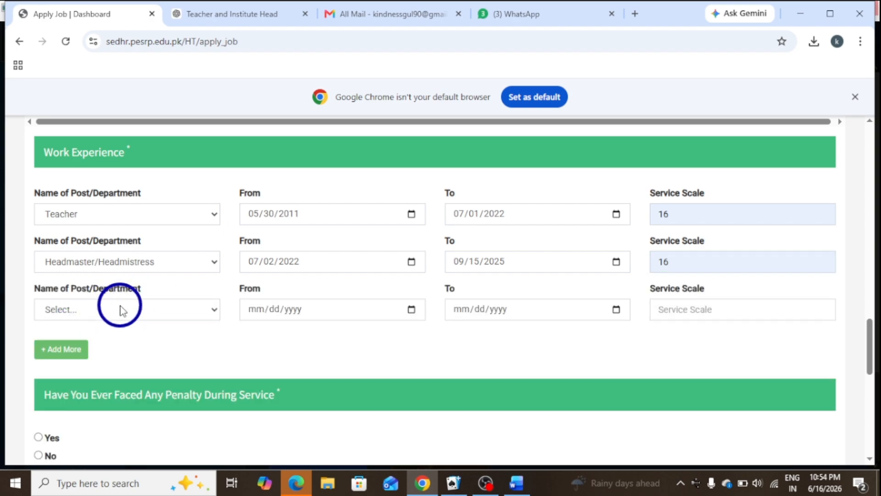
left_click(120, 309)
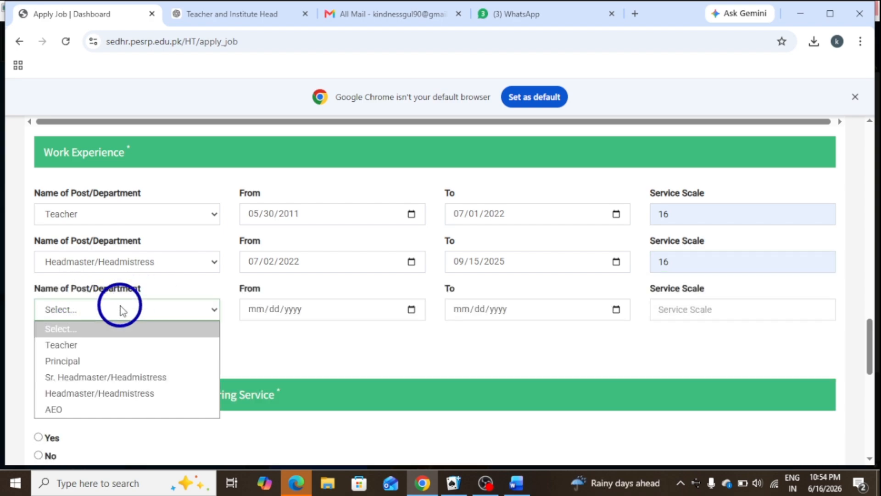
left_click(95, 345)
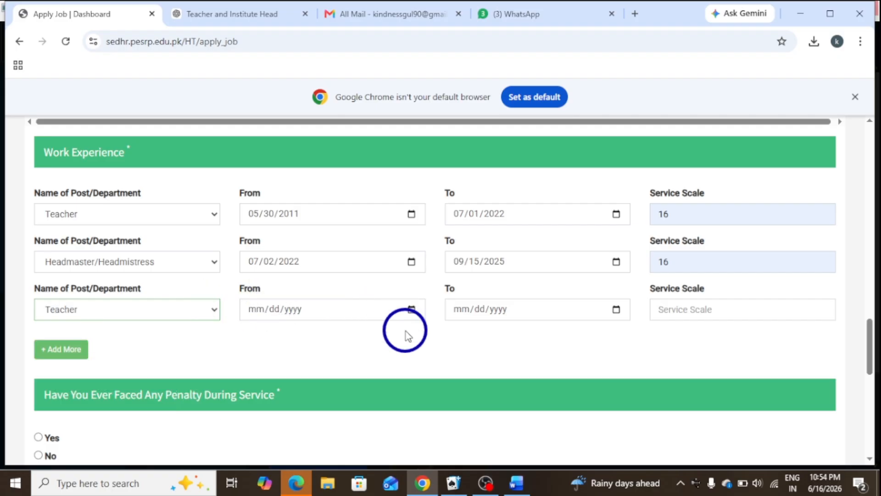
left_click(411, 309)
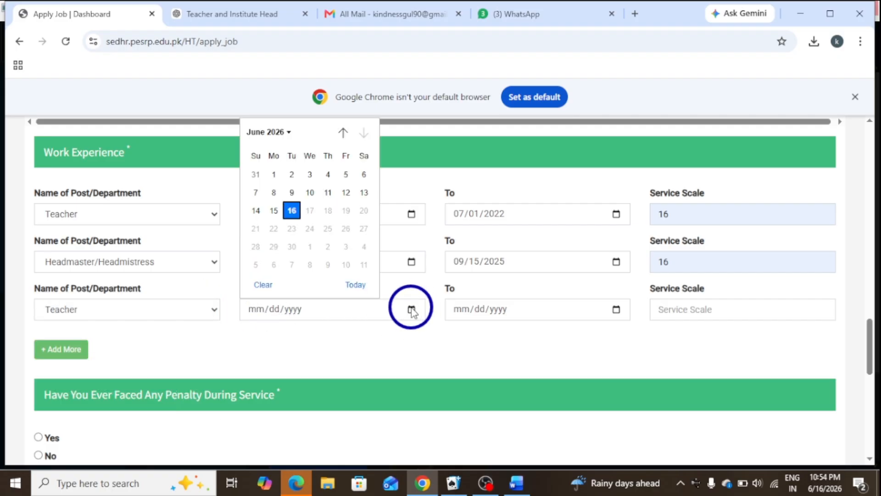
left_click(291, 211)
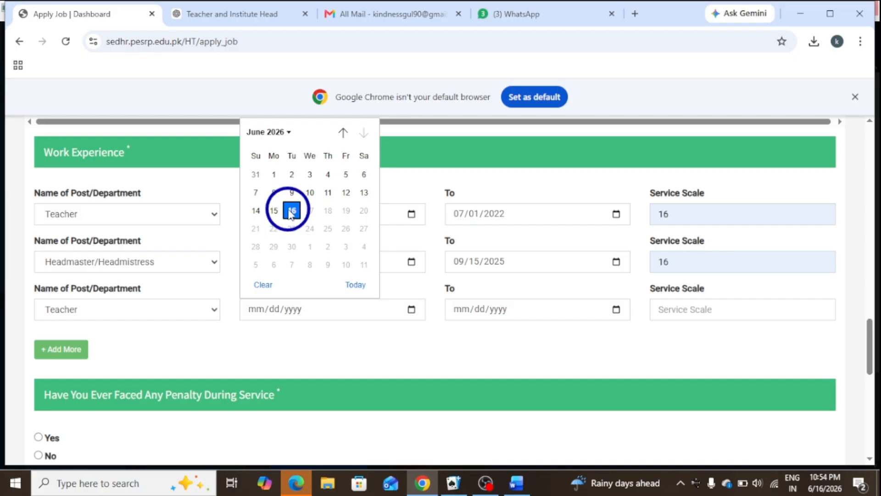
left_click(267, 131)
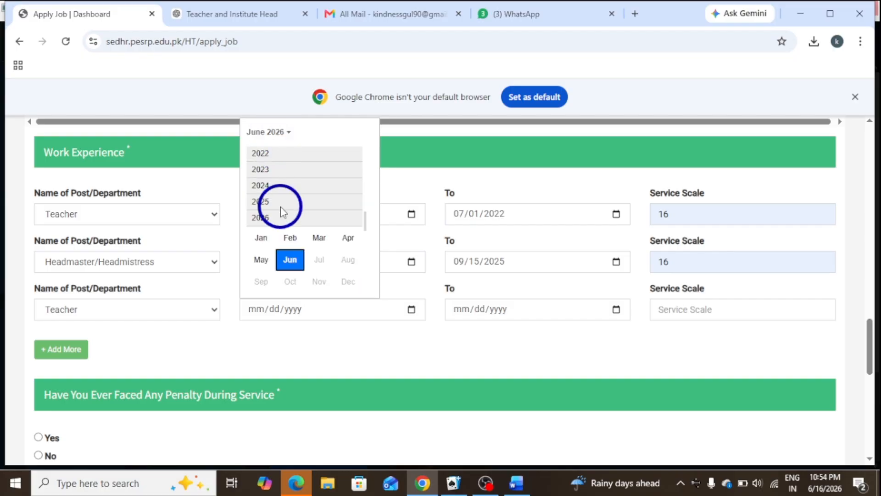
left_click(279, 205)
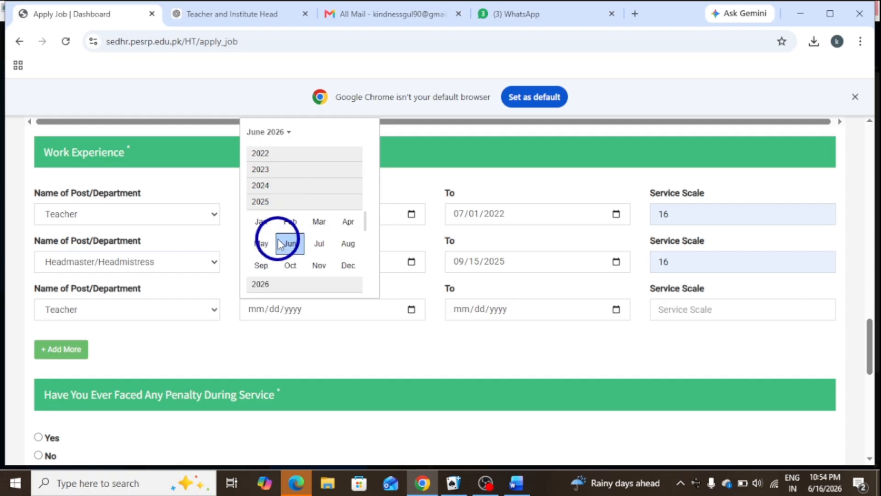
left_click(262, 265)
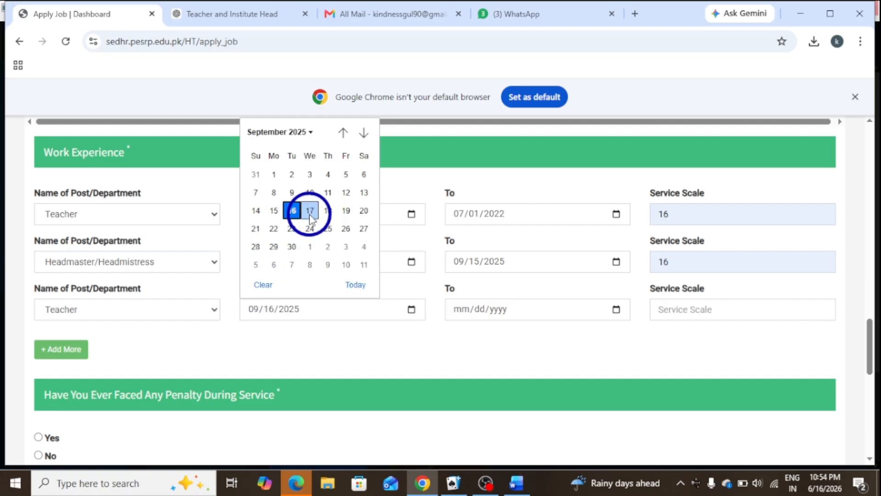
left_click(292, 210)
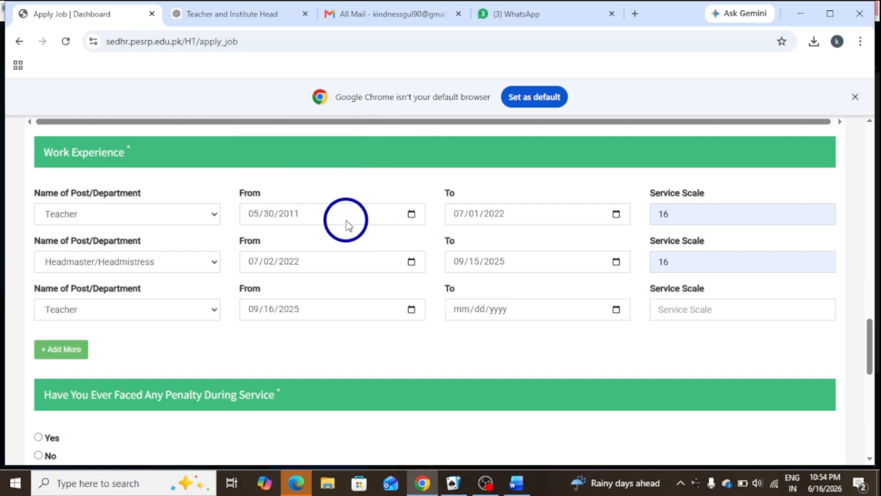
Complete the third work experience row with today's date, 06/16/2026, as the To date and service scale 16.
left_click(616, 310)
left_click(561, 284)
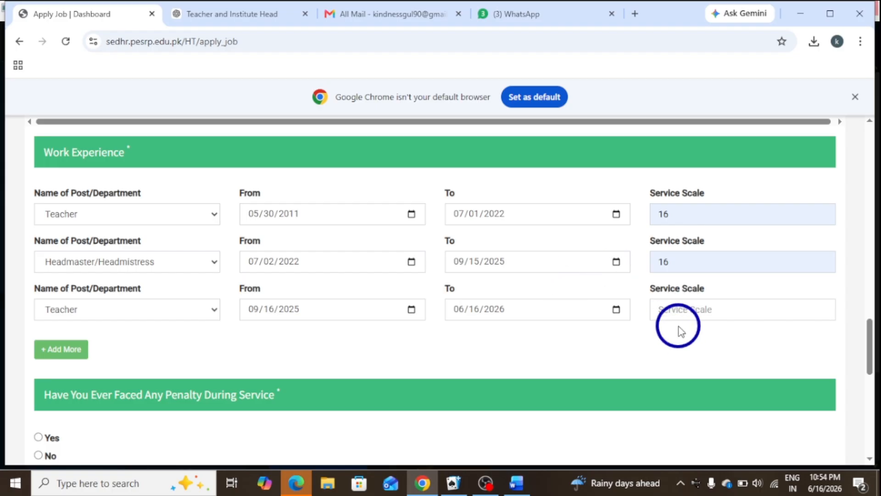
left_click(674, 311)
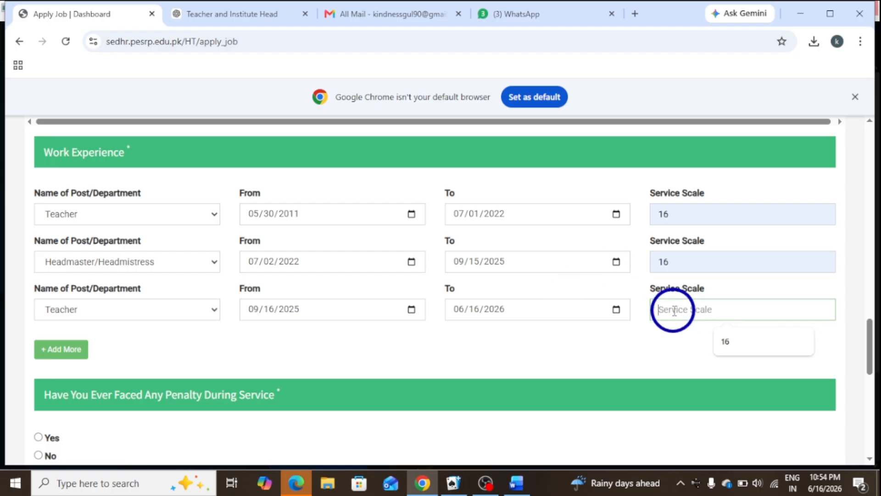
left_click(747, 350)
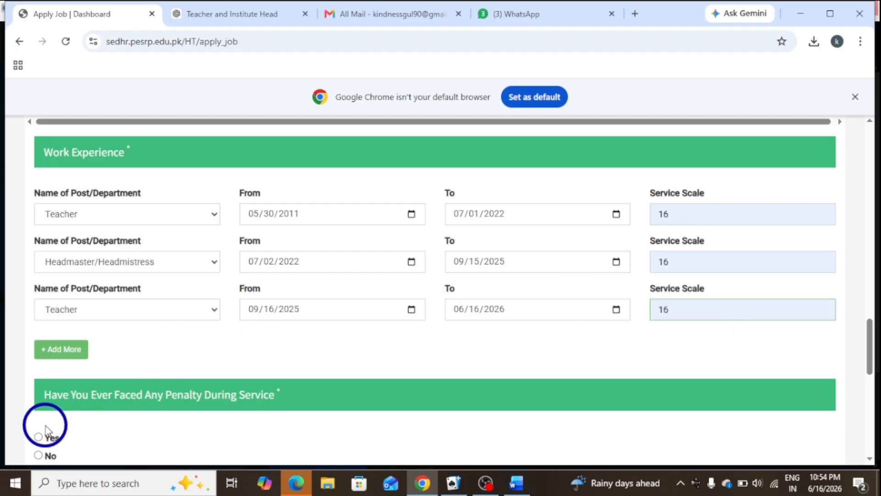
Answer No to the question about having faced any penalty during service.
left_click(38, 456)
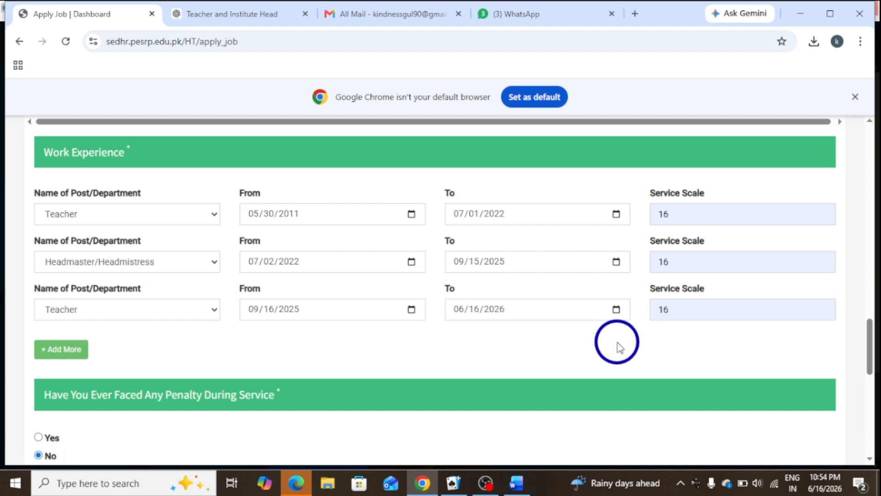
left_click_drag(870, 345, 868, 388)
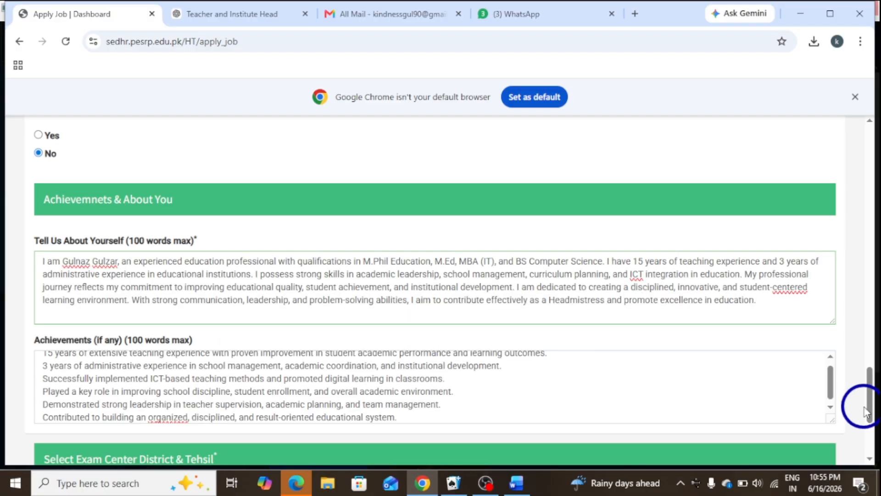
left_click_drag(867, 412, 867, 434)
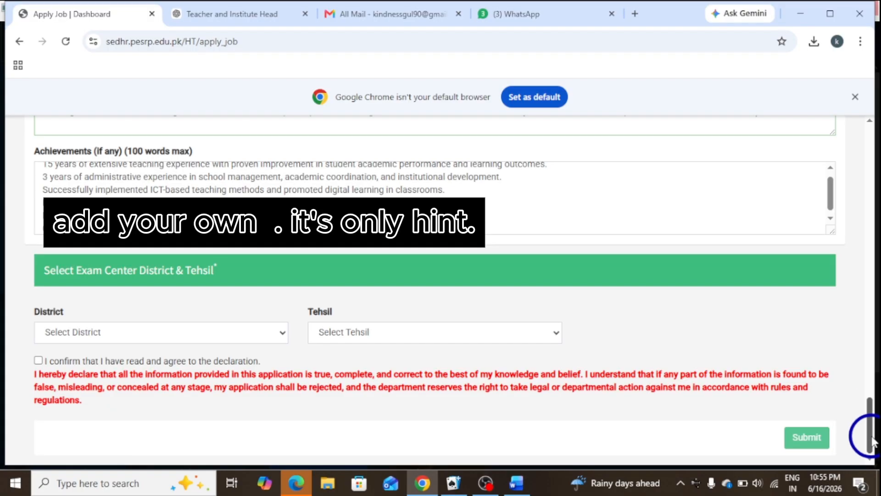
Set the exam center to GUJRANWALA district and NOSHERA VIRKAN tehsil, and submit the application with the declaration accepted.
left_click(166, 340)
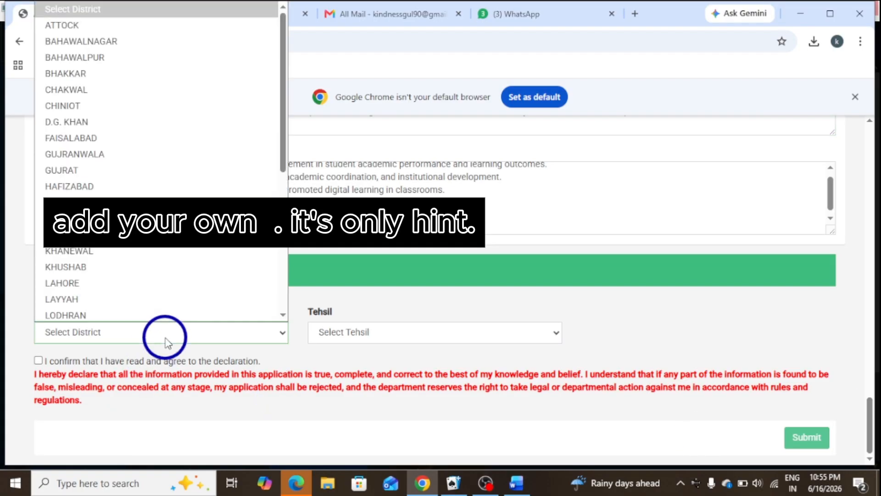
left_click(90, 158)
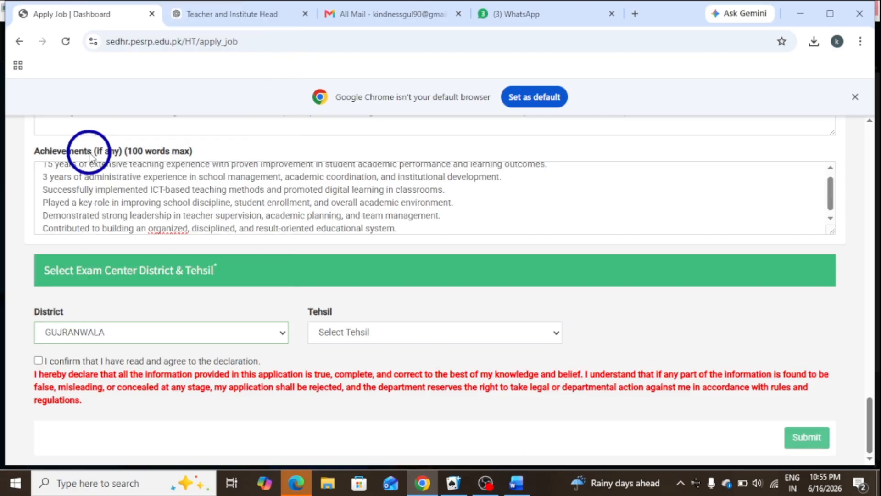
left_click(420, 331)
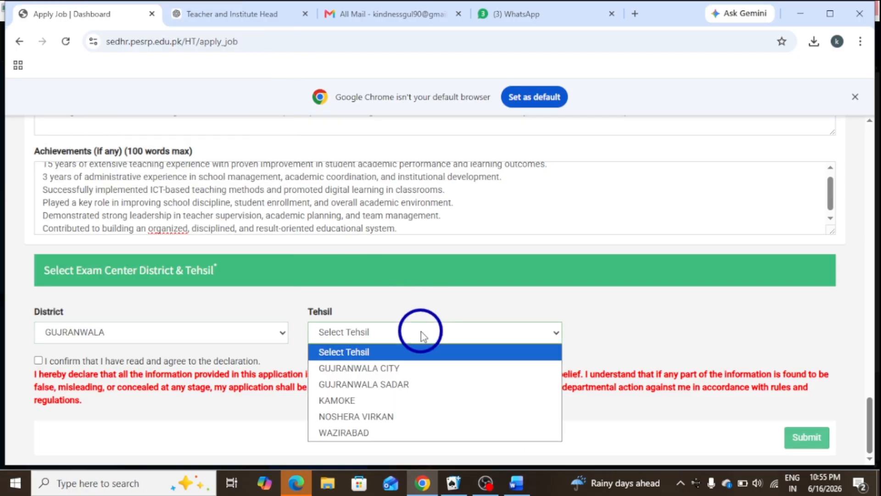
left_click(385, 416)
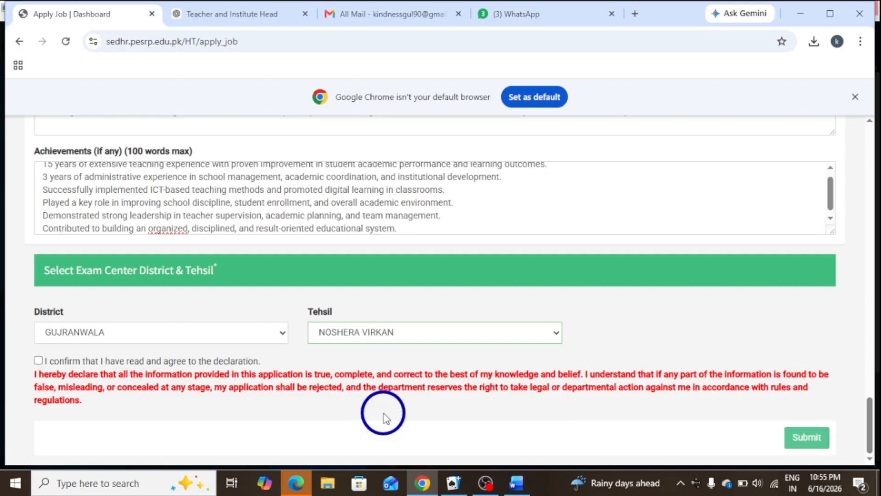
left_click(38, 361)
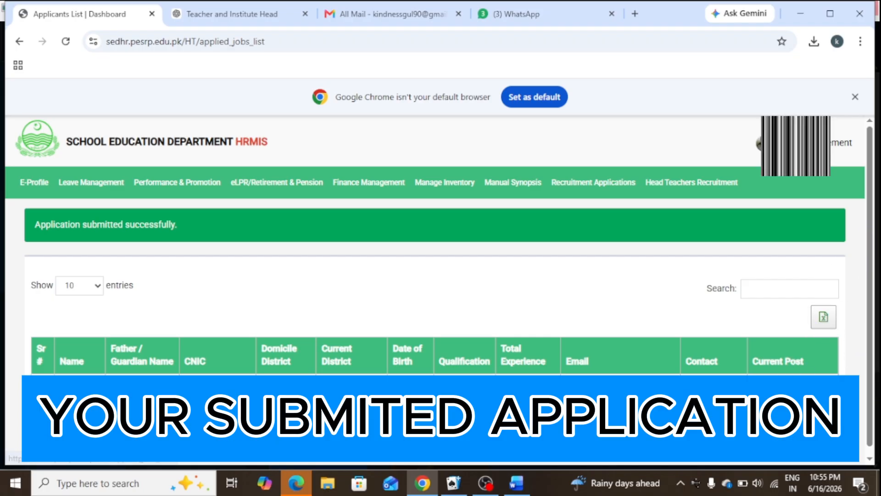
Export the applicants list as an Excel file and open the downloaded Applicants List Dashboard.xlsx to view its columns.
left_click(827, 325)
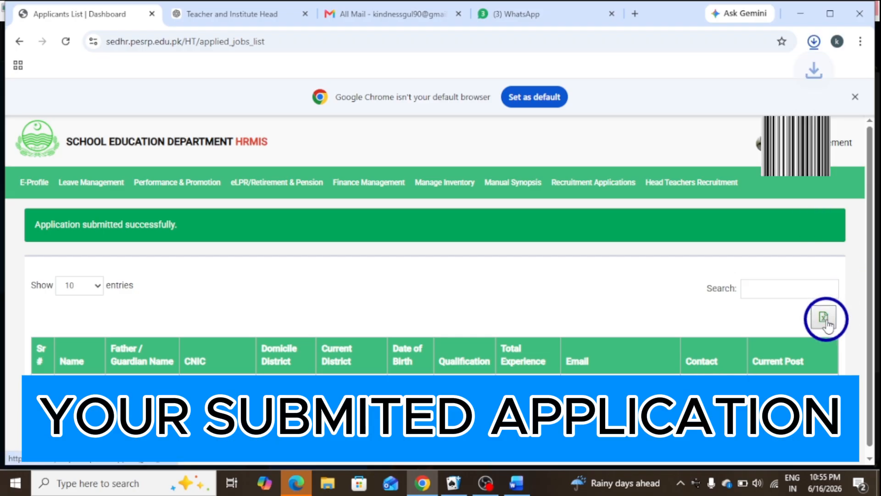
left_click(814, 41)
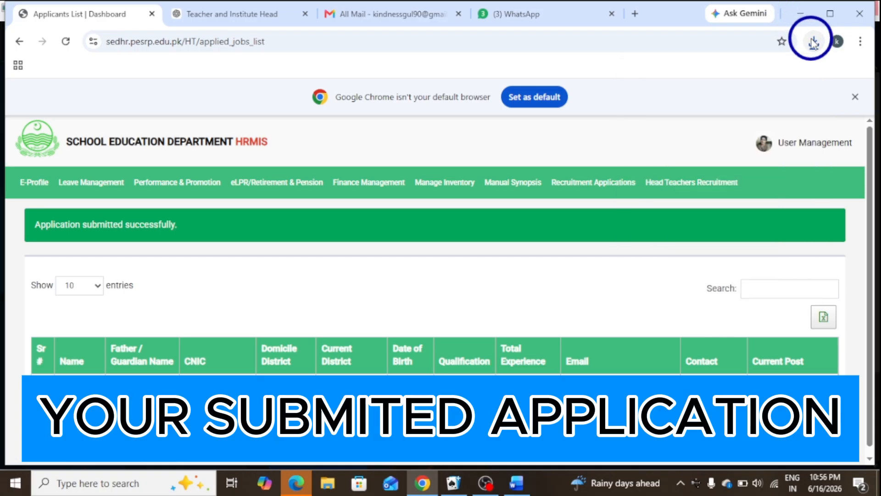
left_click(814, 42)
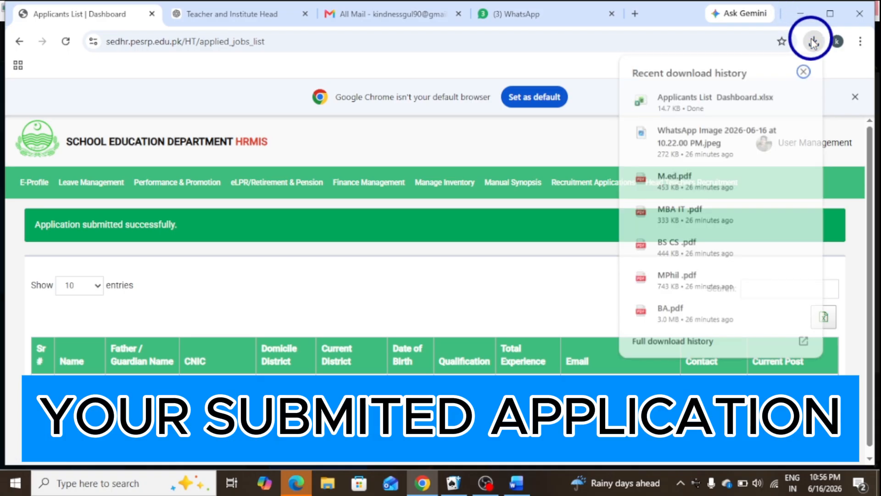
left_click(724, 99)
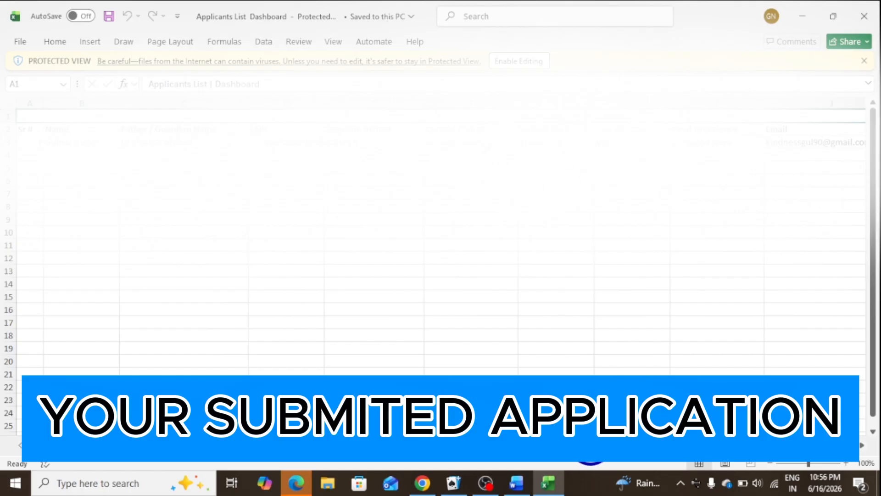
left_click_drag(591, 444, 754, 455)
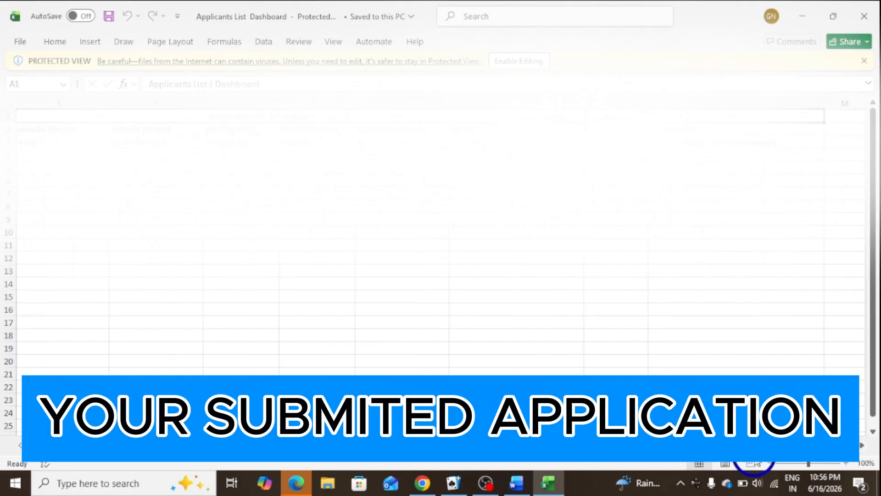